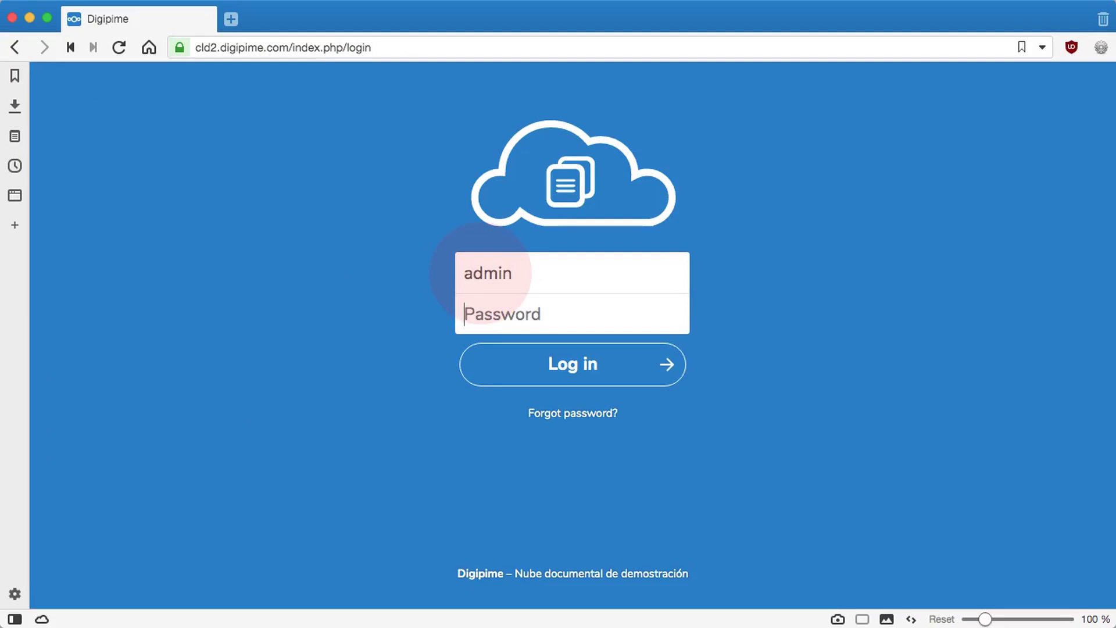
Step: Submit the administrator password to log in to Nextcloud
key("Return")
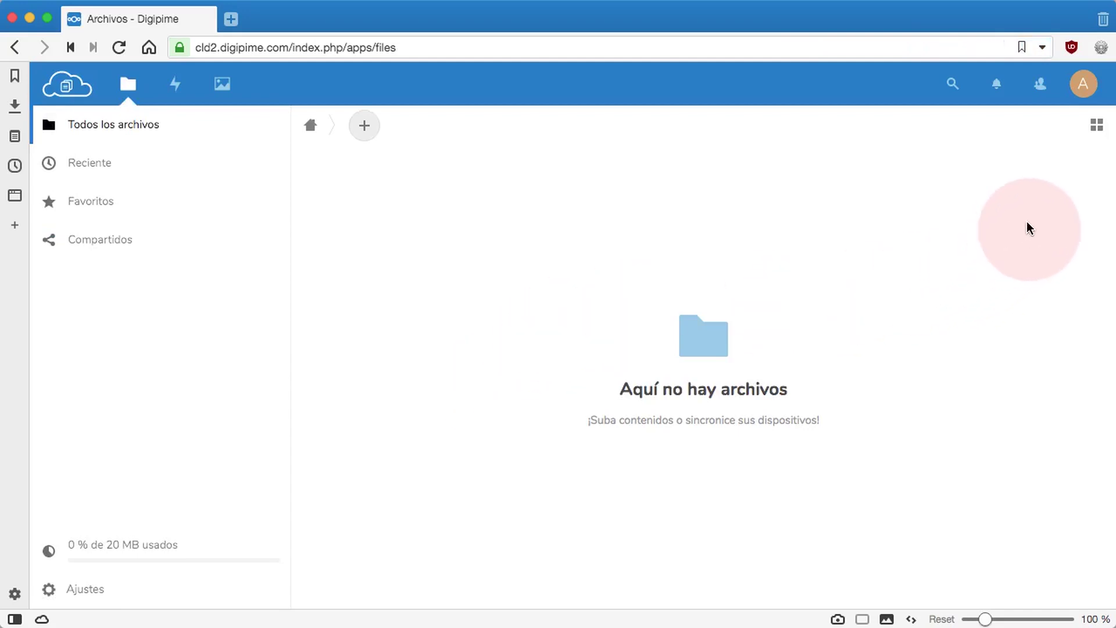
Step: Go to the Aplicaciones page from the account menu and start searching the app list
left_click(1084, 86)
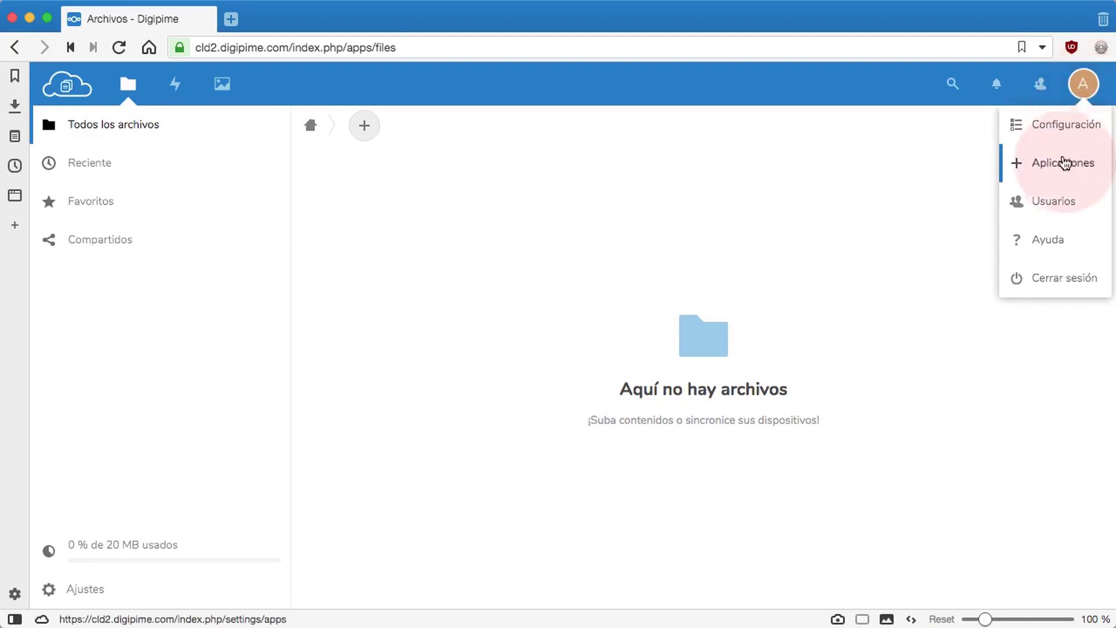
left_click(1062, 166)
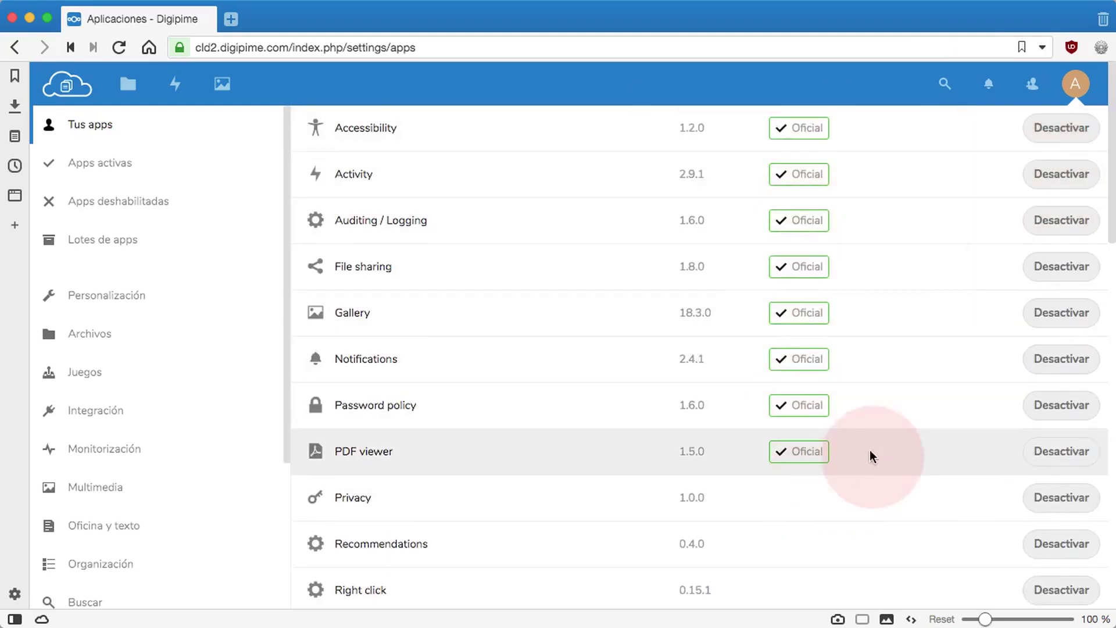
scroll(889, 430, "down", 3)
scroll(894, 424, "up", 3)
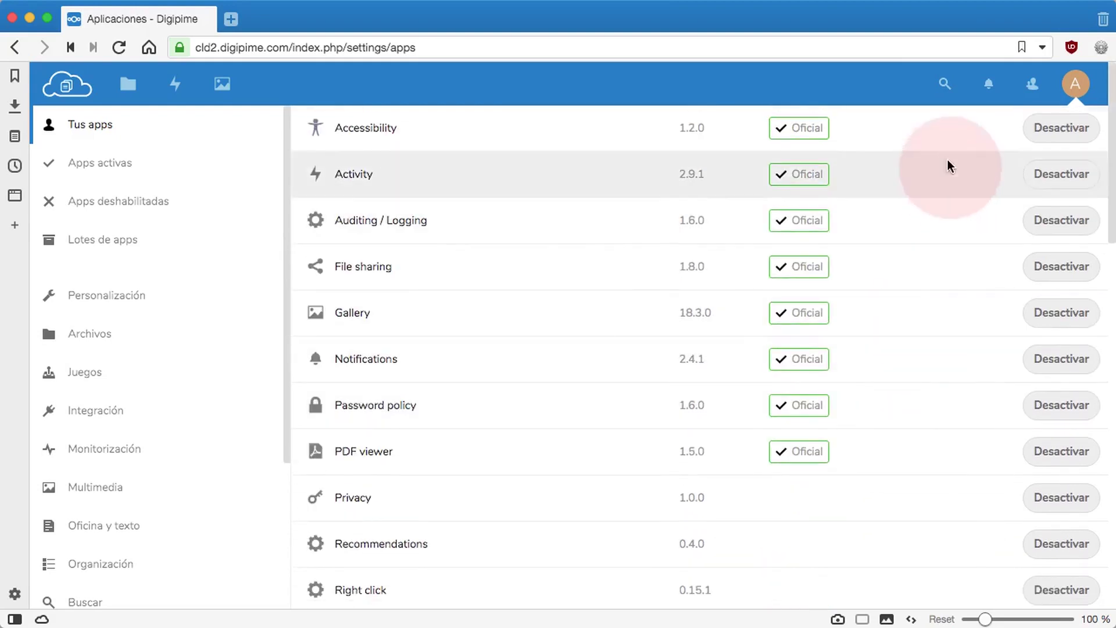
left_click(945, 83)
Step: Search the apps for 'circles' and download and enable the Circles app
type("c")
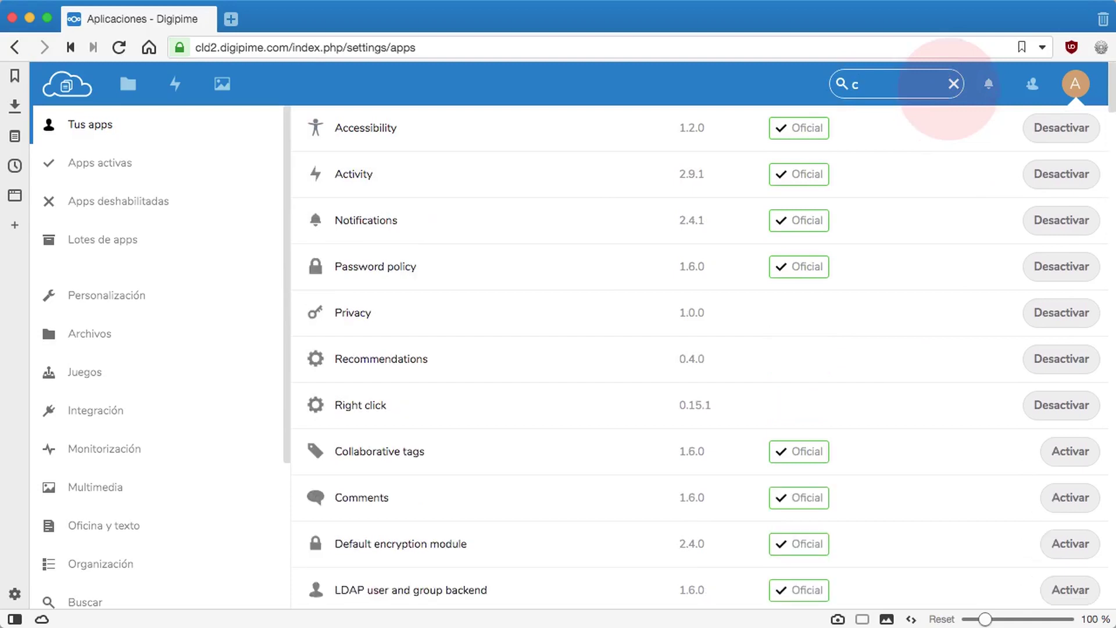
type("ircles")
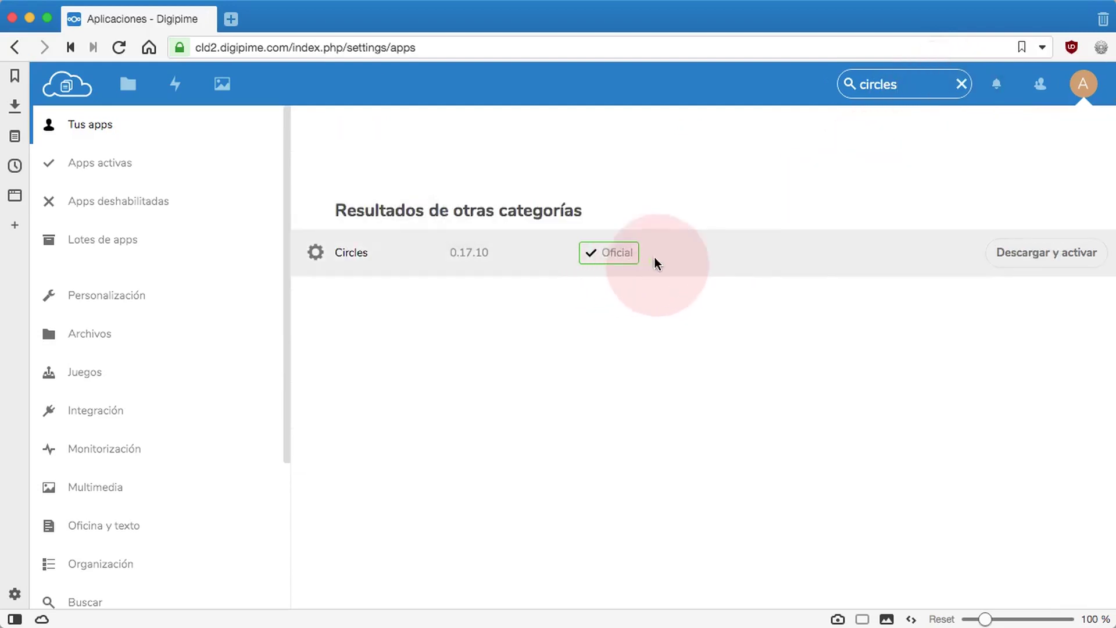
left_click(1050, 251)
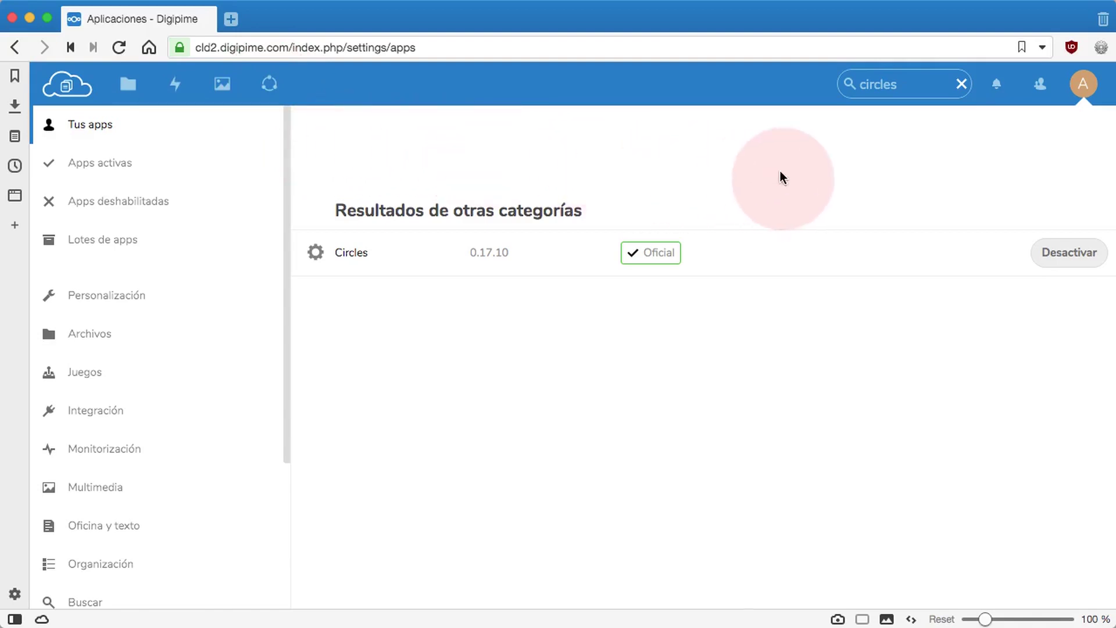
left_click(1083, 84)
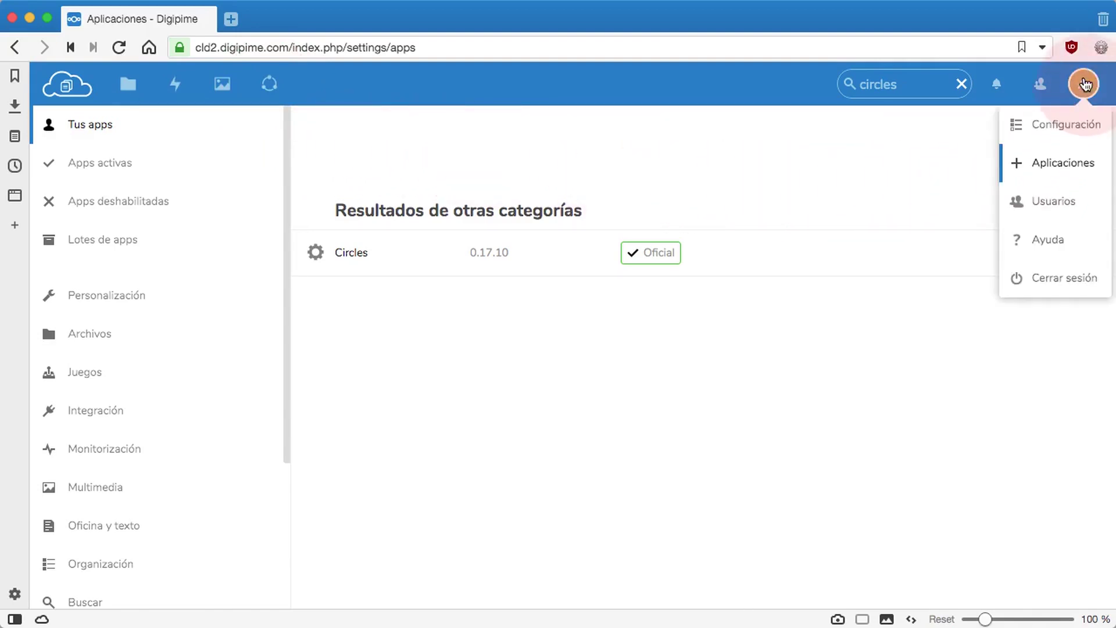
Step: Sign out of the admin account and log in with the regular user's username and password
left_click(1067, 281)
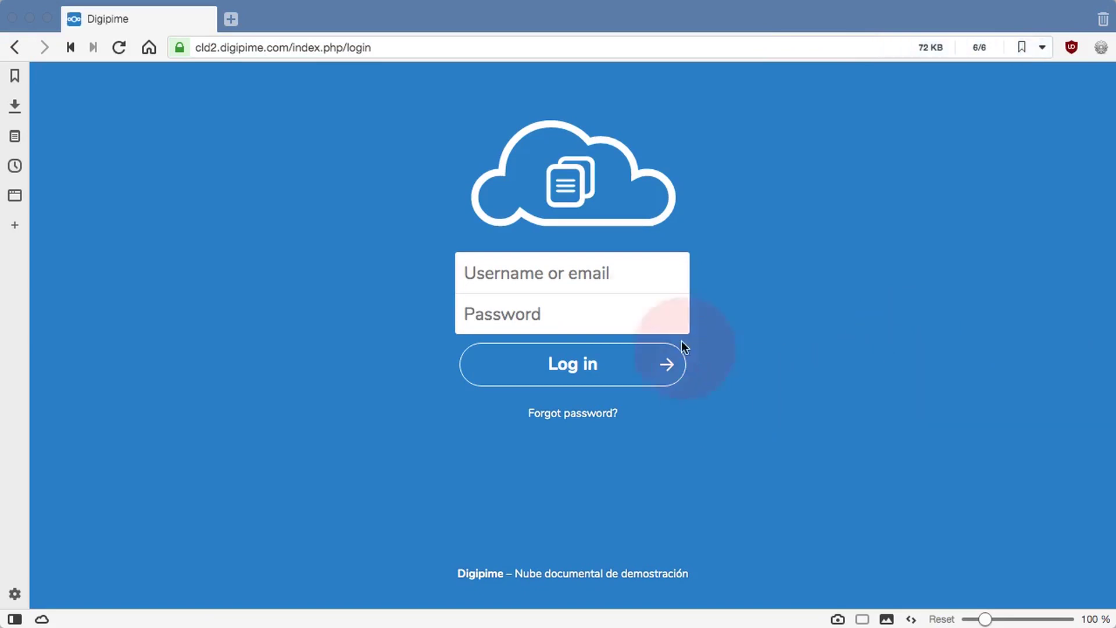
left_click(584, 273)
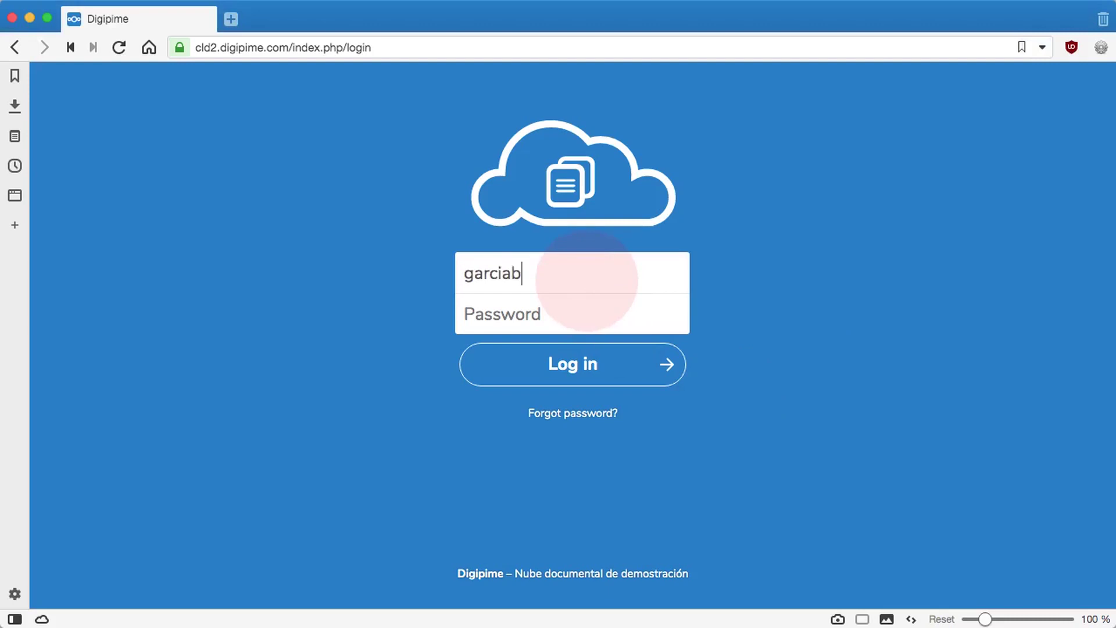
key("Tab")
key("super+v")
left_click(587, 362)
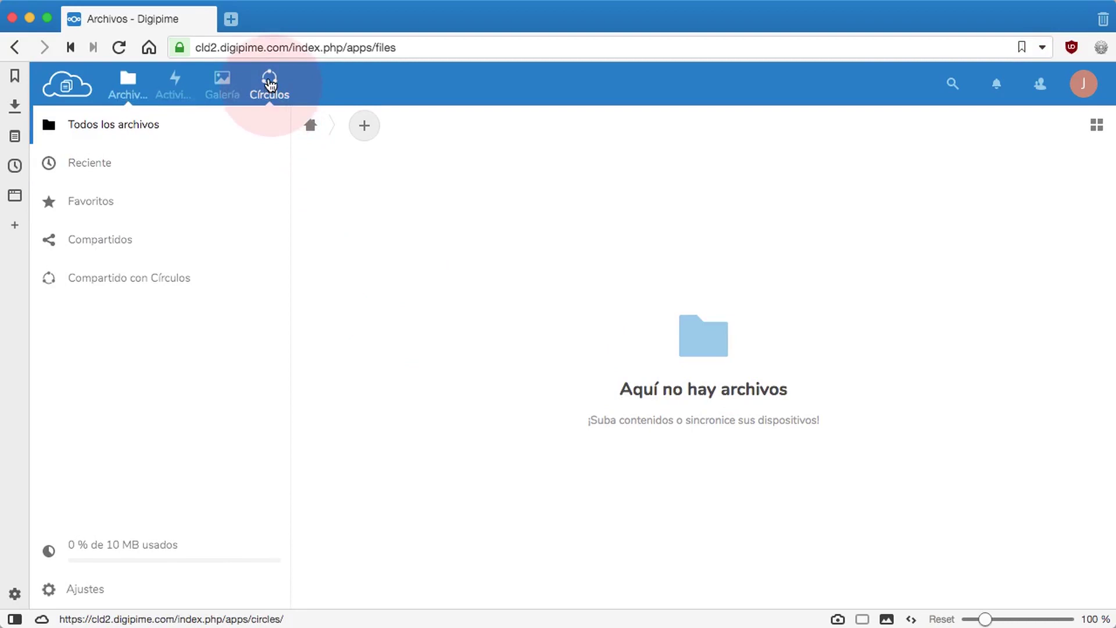
Step: Open the Círculos app from the top navigation bar
left_click(271, 85)
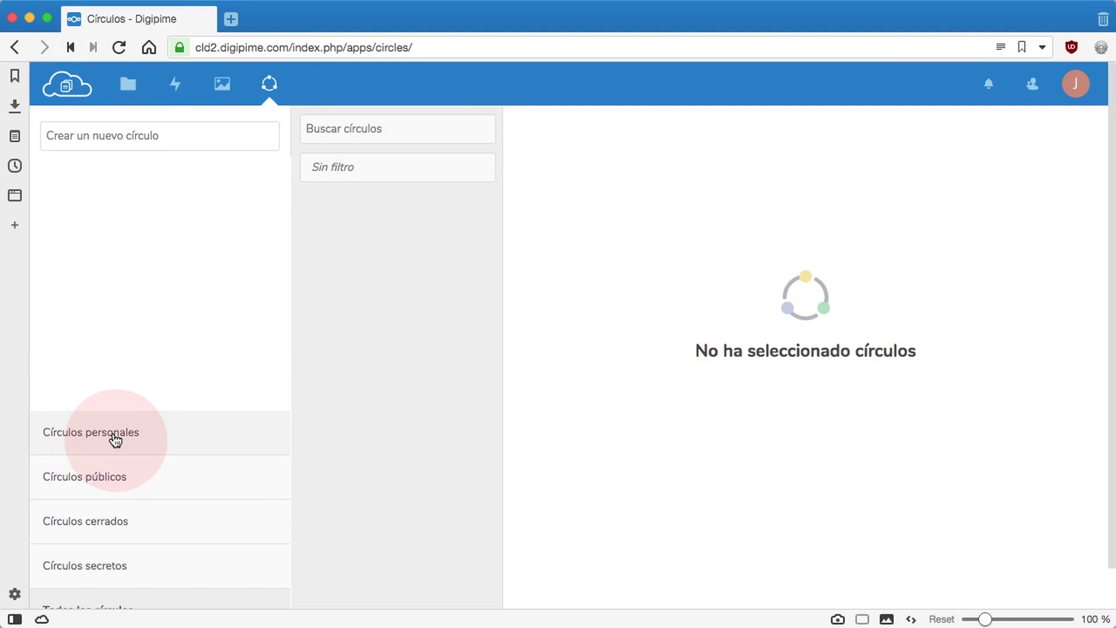
left_click(100, 483)
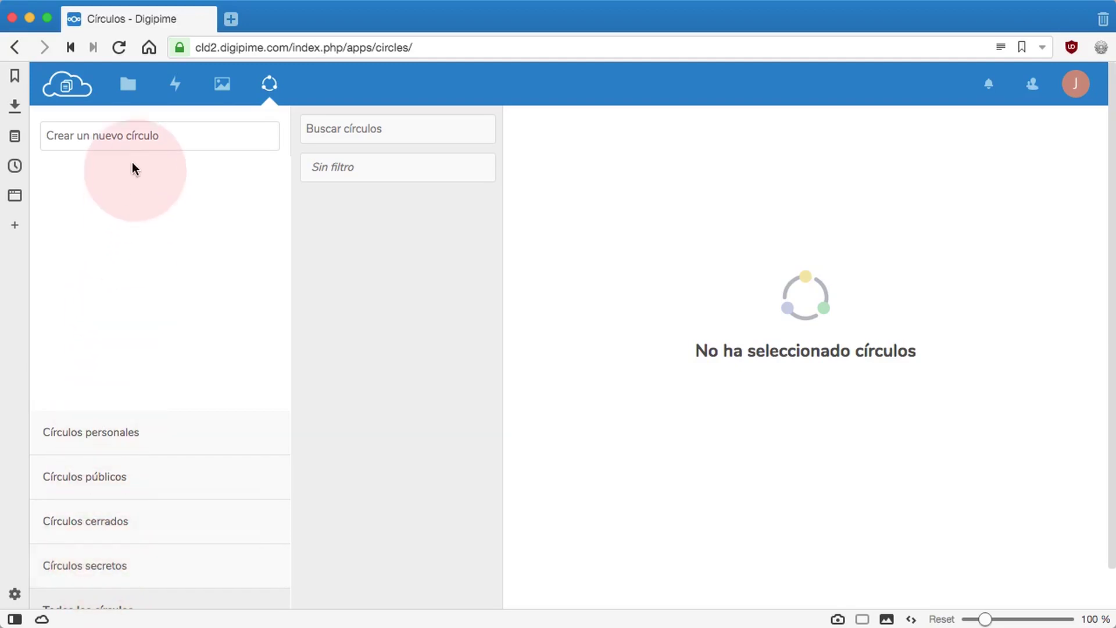
Step: Name a new circle 'Drones domésticos', set its type to closed, and create it
left_click(130, 136)
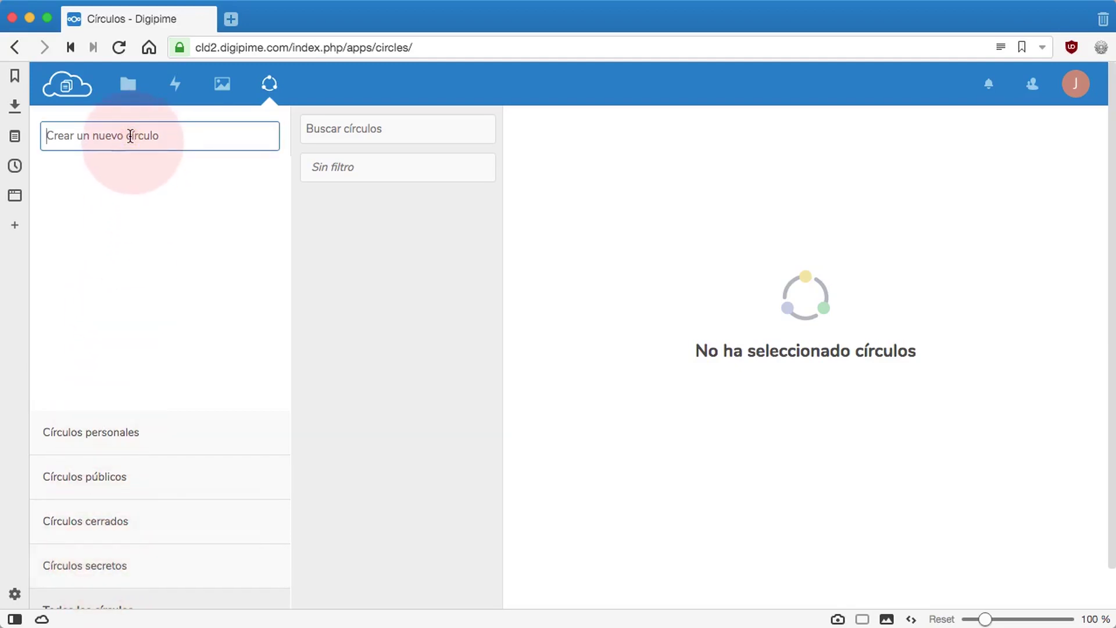
type("Drones")
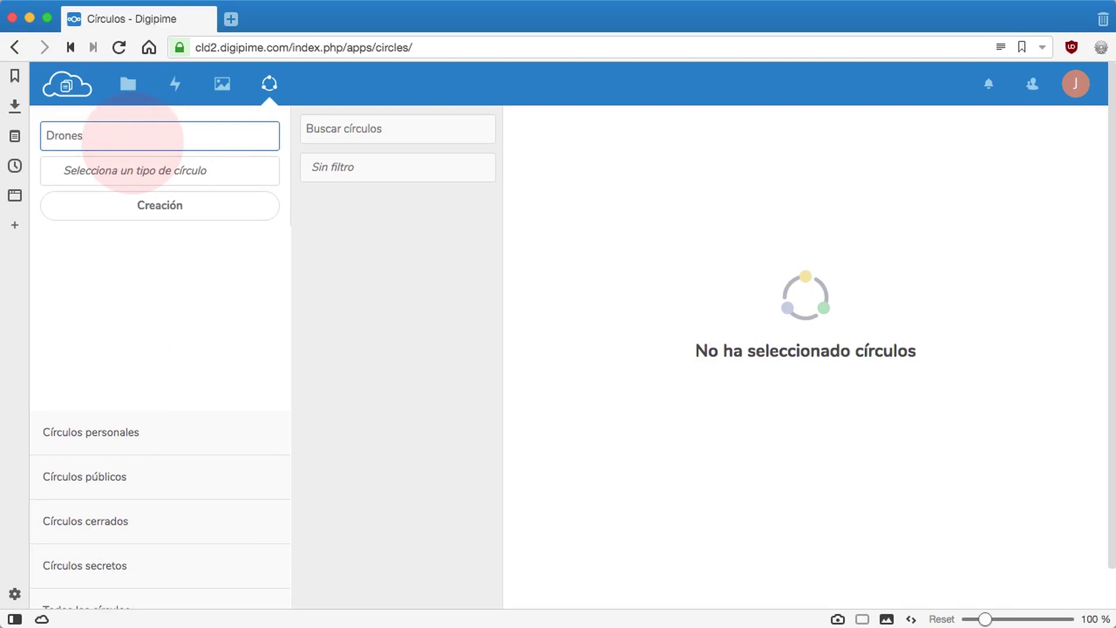
type("domésticos")
left_click(128, 171)
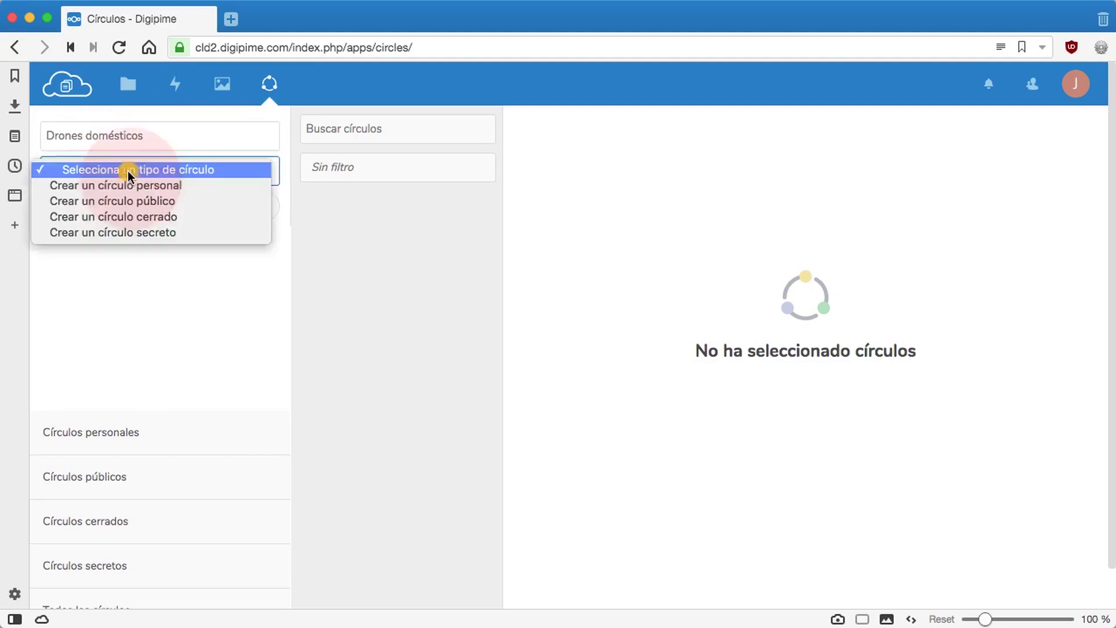
left_click(131, 216)
left_click(162, 216)
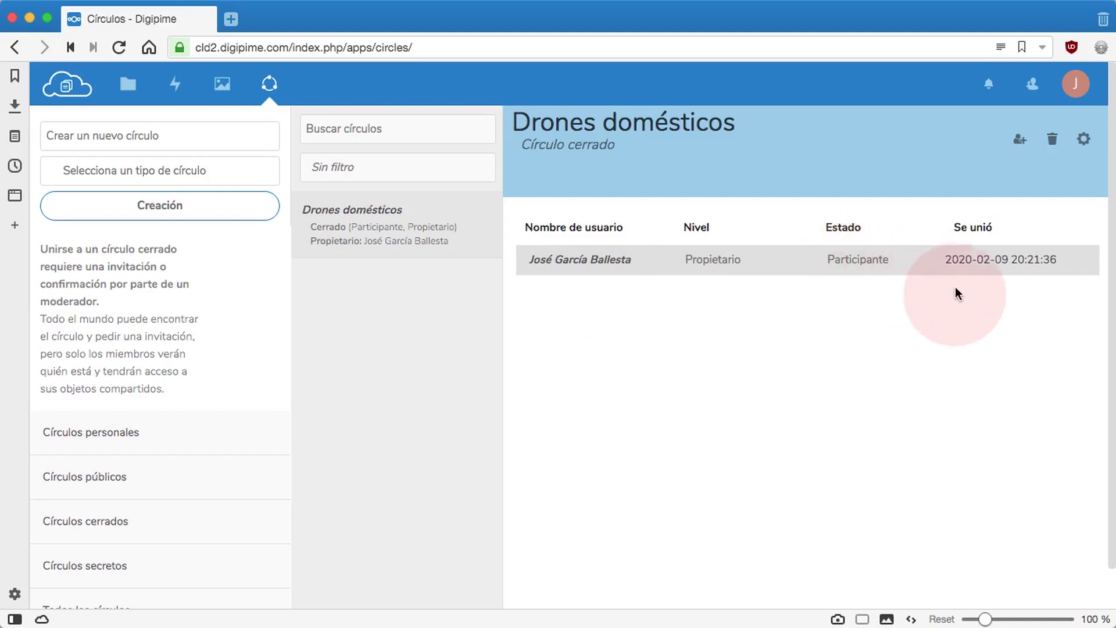
Step: Search the circle's member field for the first local user and invite them
left_click(1019, 141)
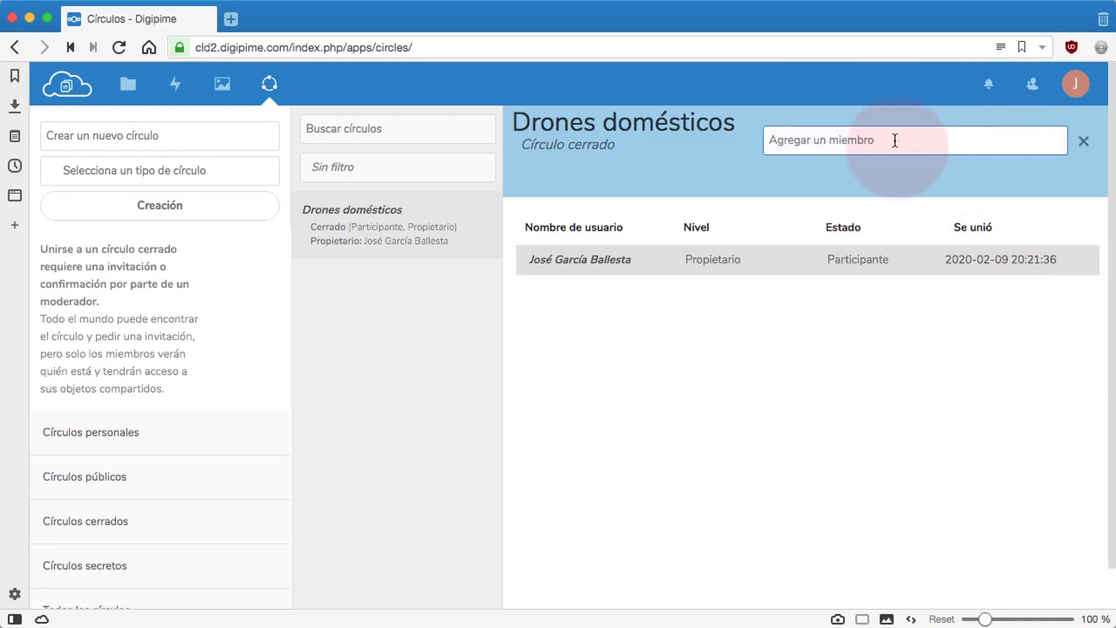
type("mar")
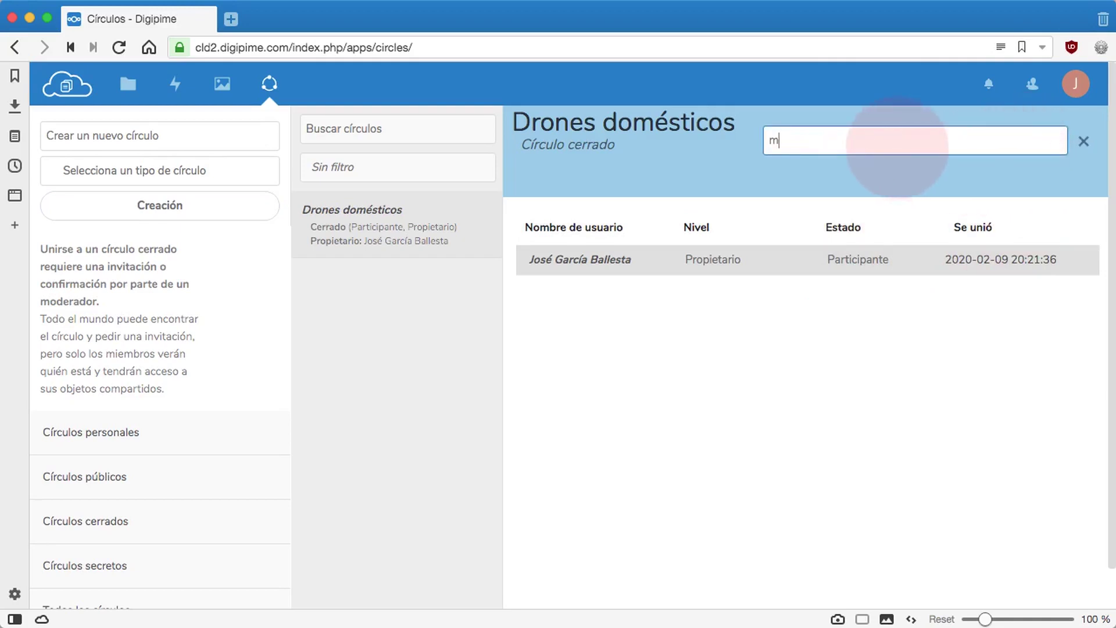
type("í")
key("BackSpace")
key("BackSpace")
key("BackSpace")
type("Mar")
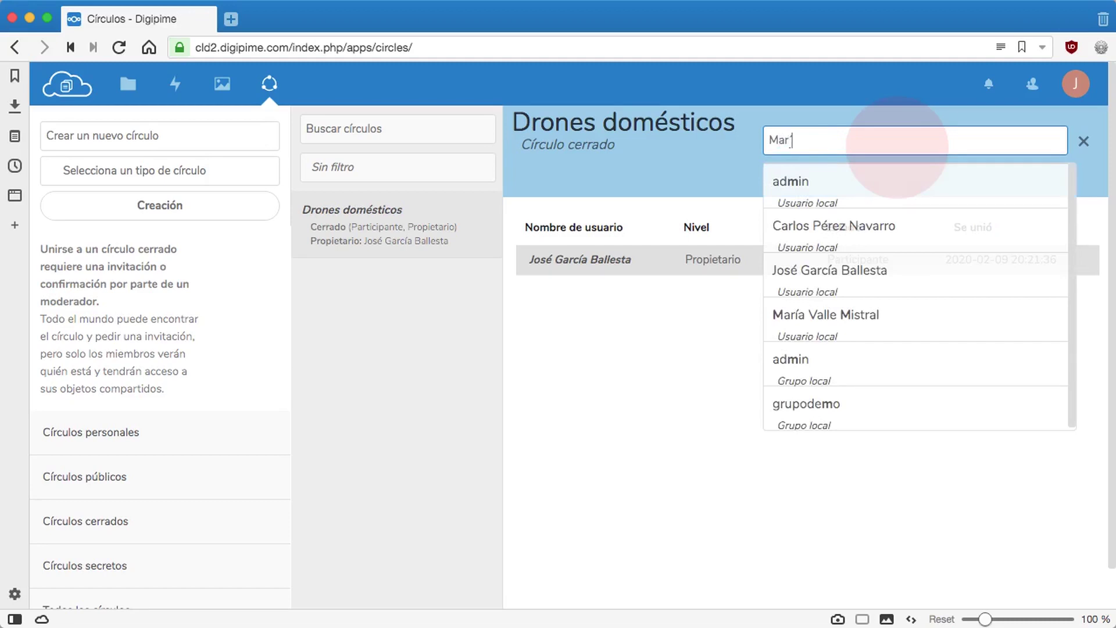
type("ía")
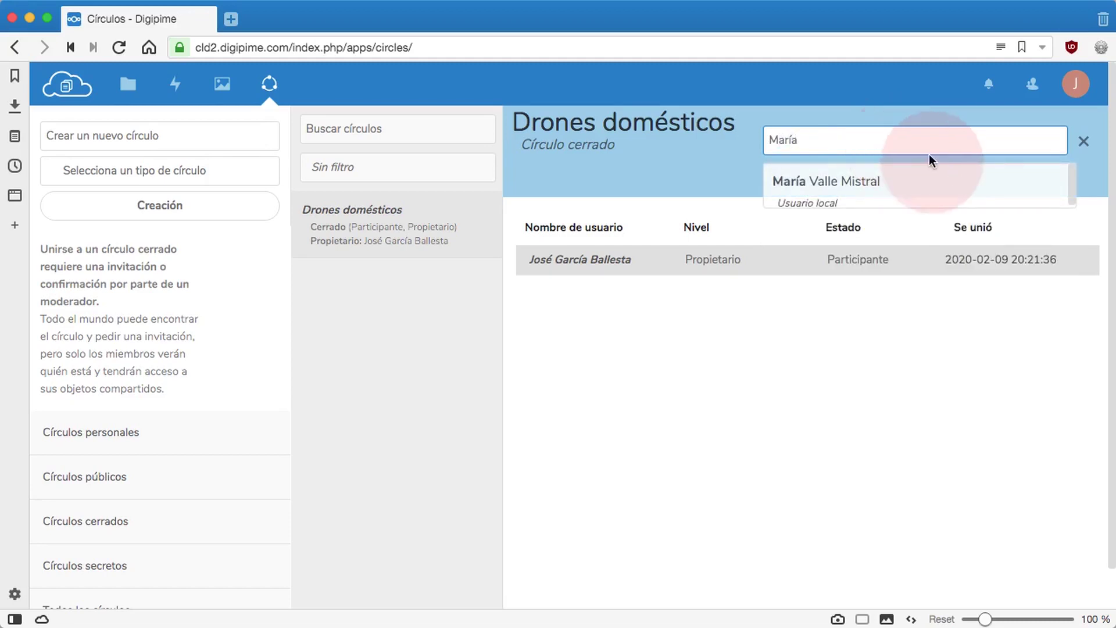
left_click(853, 186)
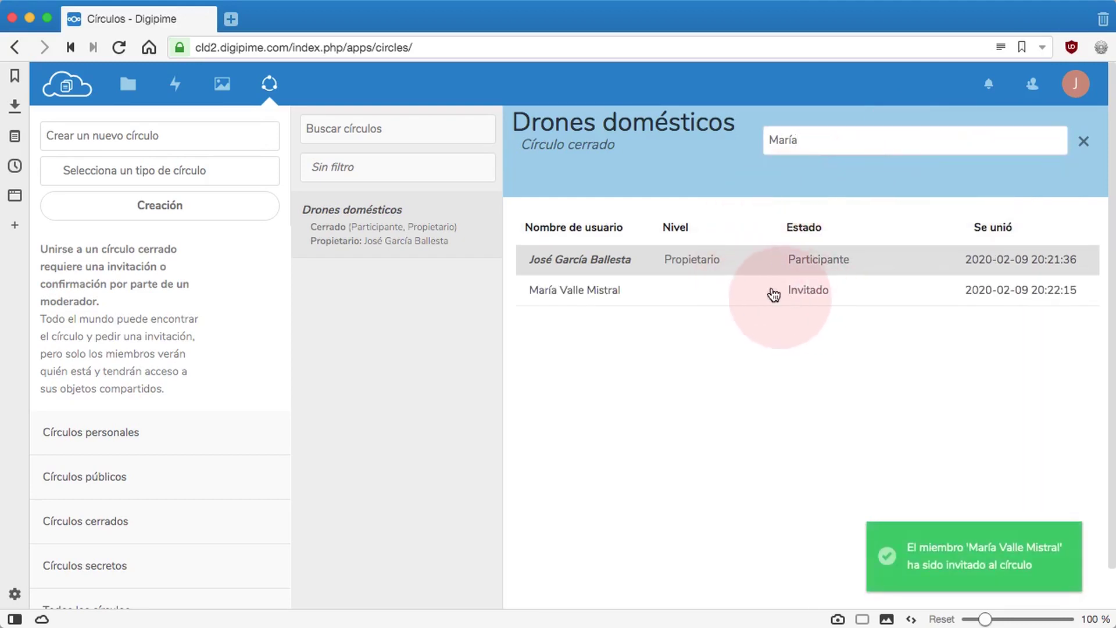
Step: Replace the search with the second local user's name and invite them as well
left_click_drag(821, 138, 757, 139)
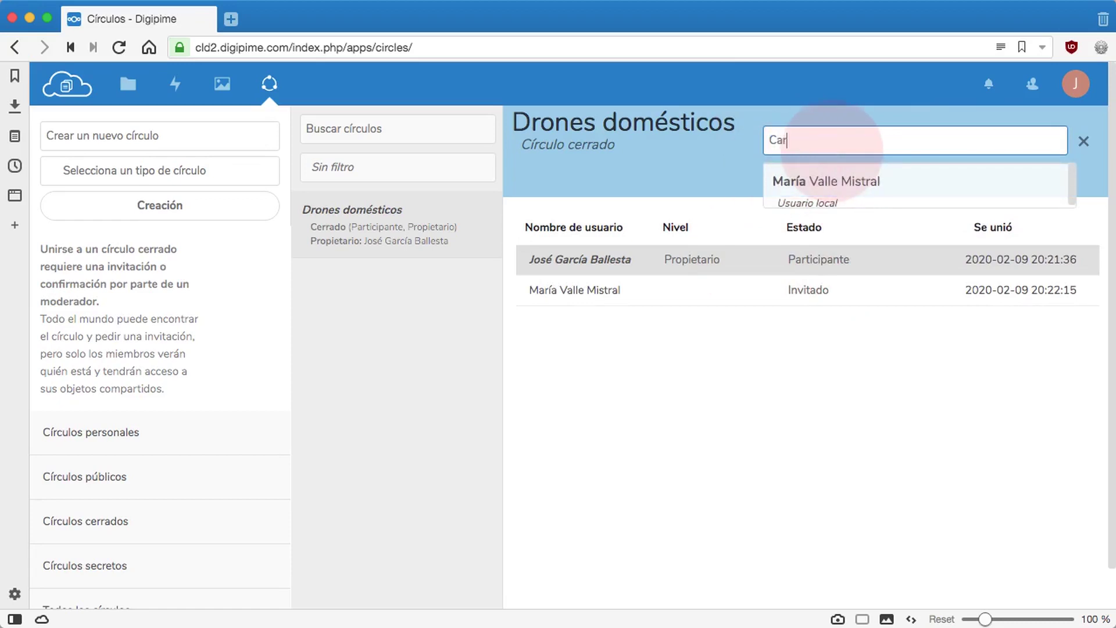
type("Carlos P")
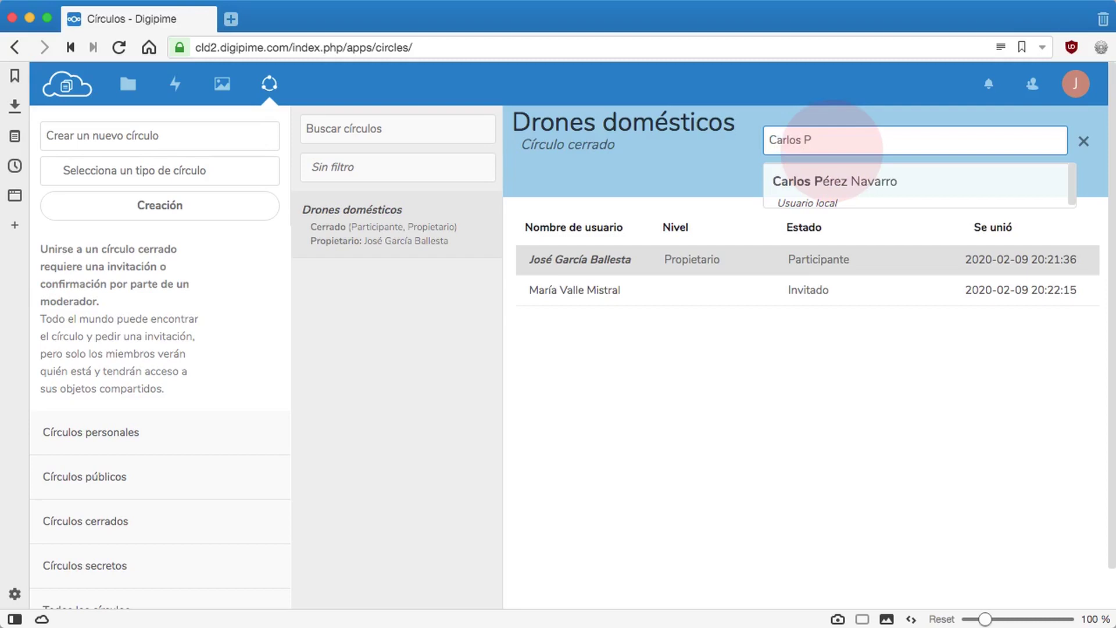
left_click(827, 180)
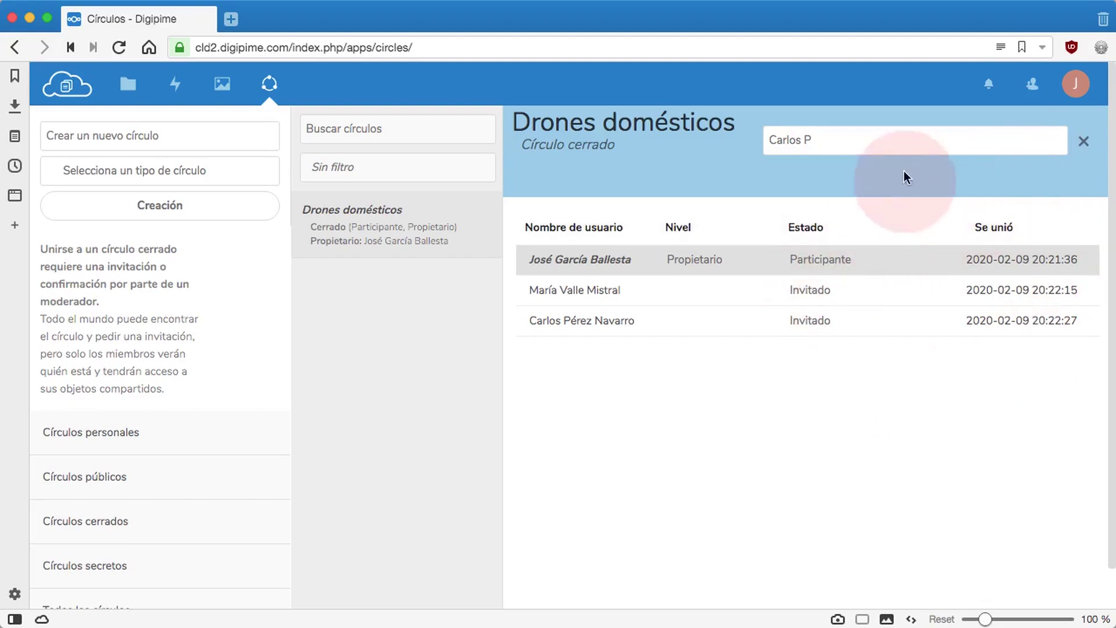
left_click(1073, 87)
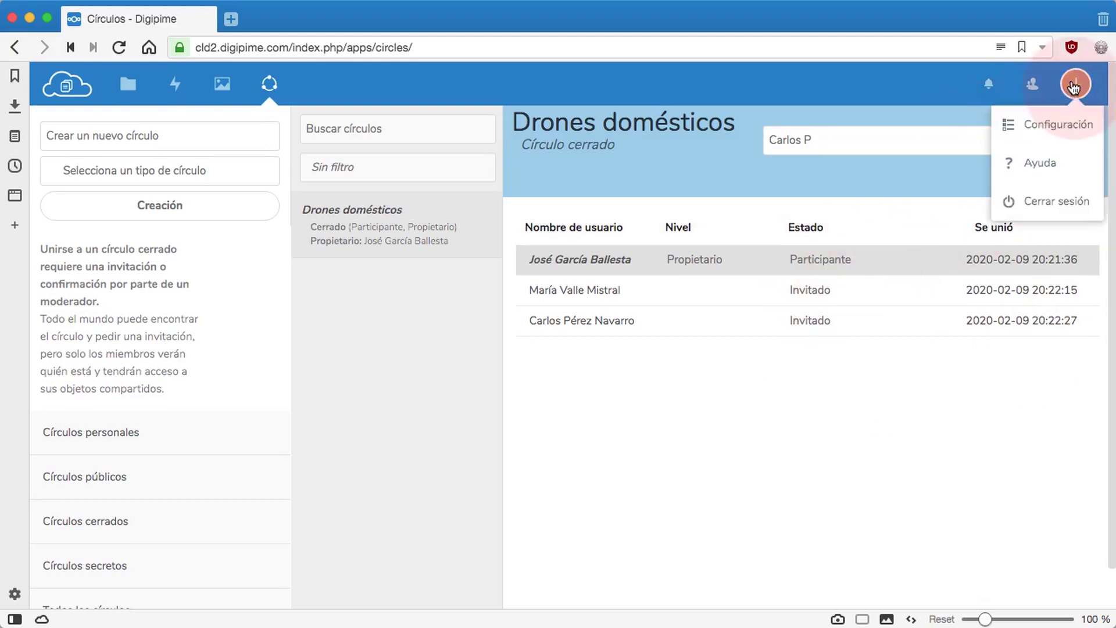
Step: Log out of the owner's account and sign in with the invited member's username and password
left_click(1049, 203)
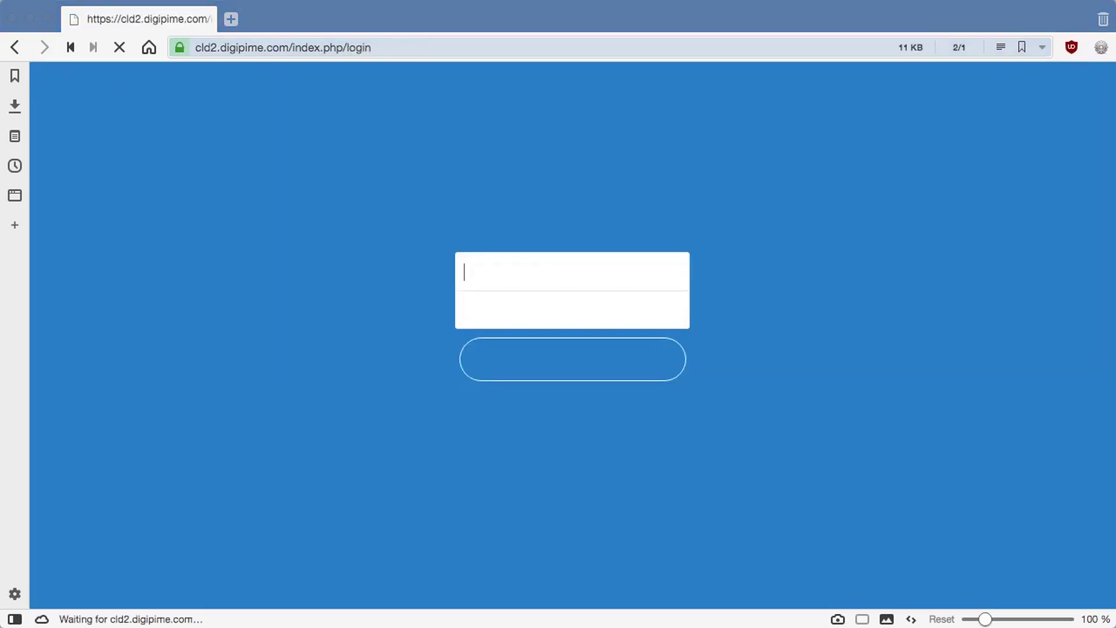
left_click(487, 269)
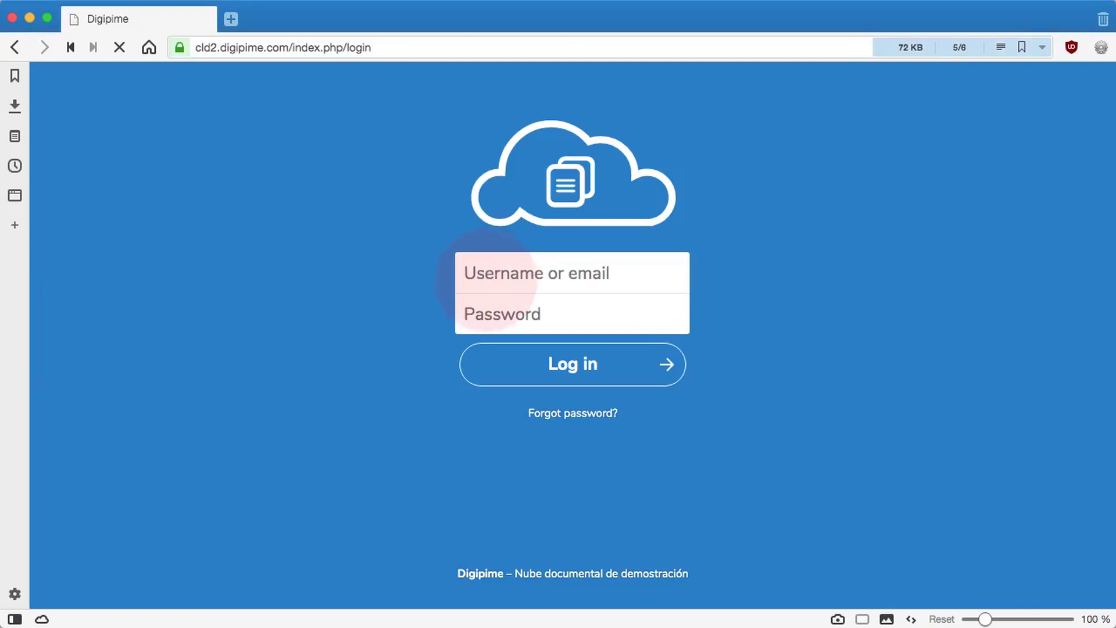
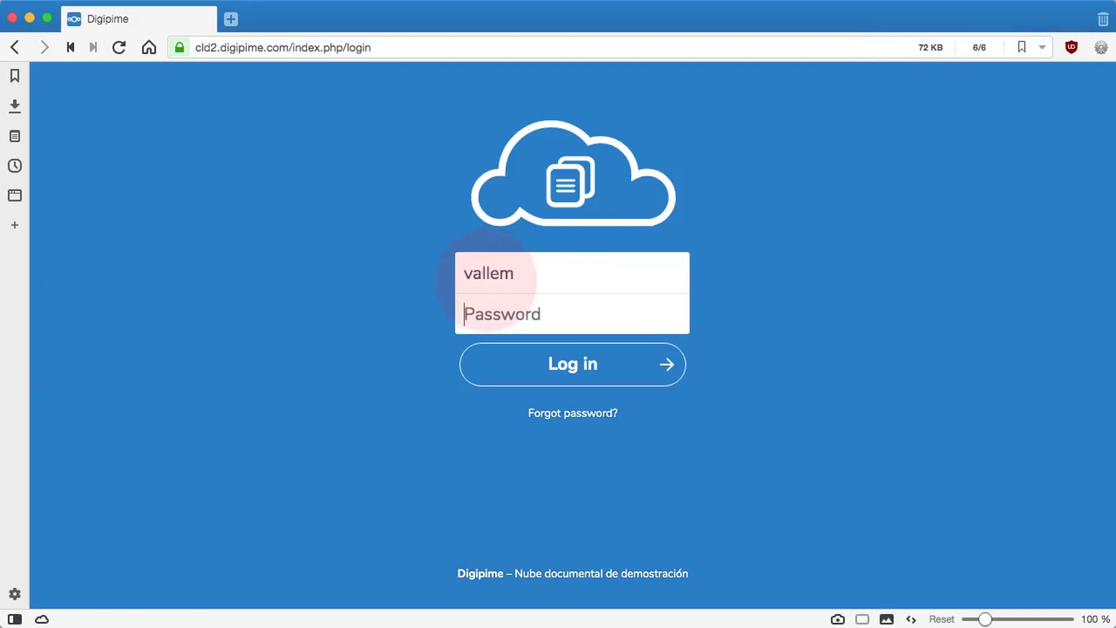
key("super+v")
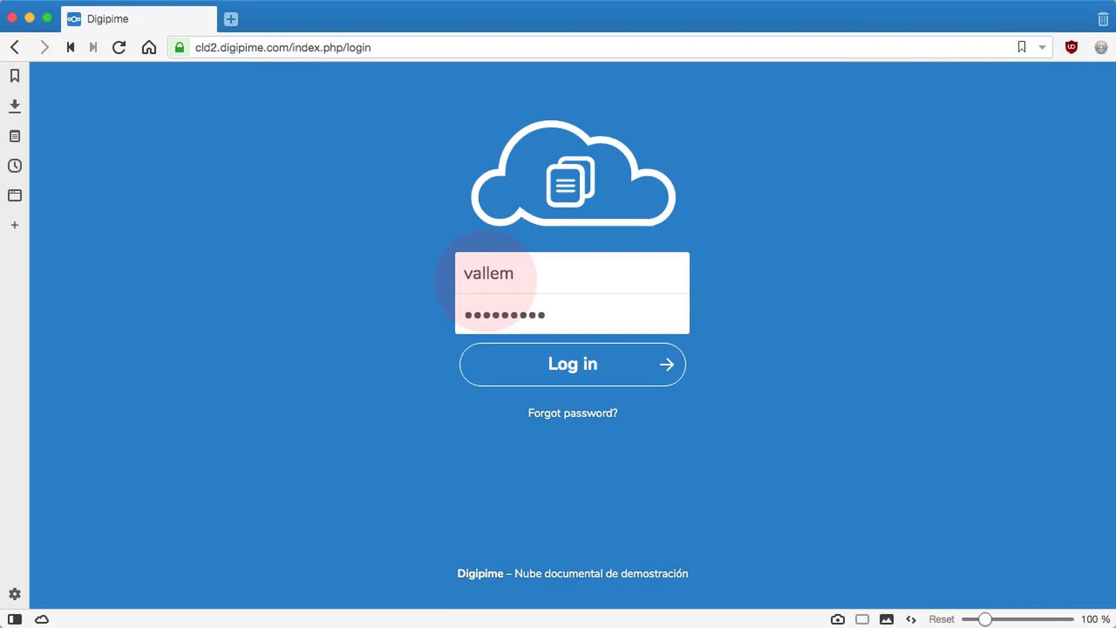
left_click(522, 366)
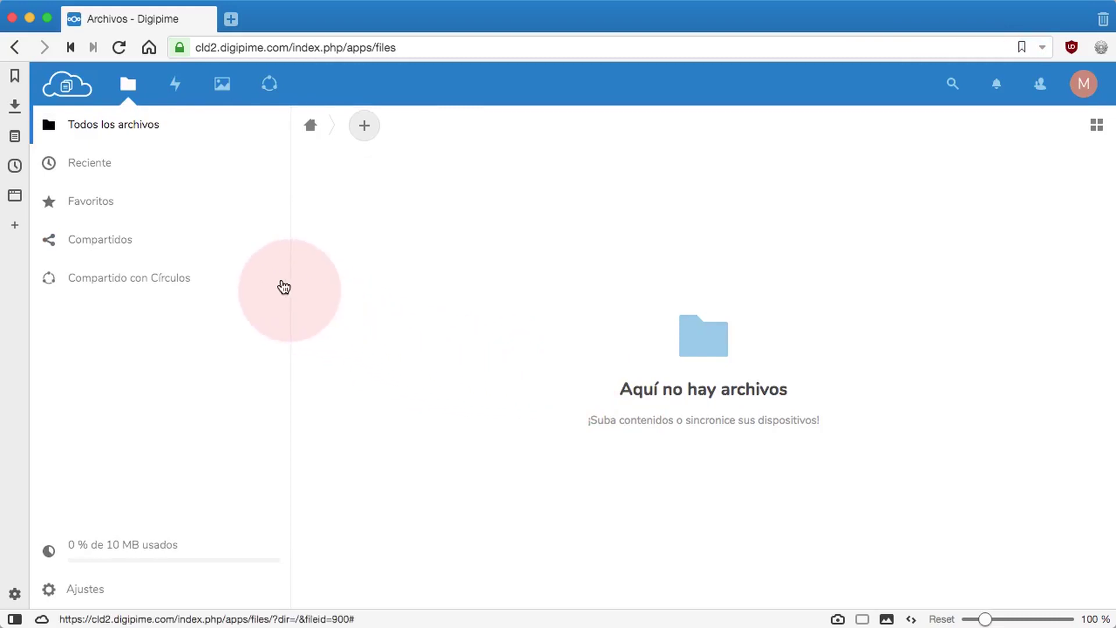
Step: Open the Círculos app and select the Drones domésticos circle
left_click(267, 88)
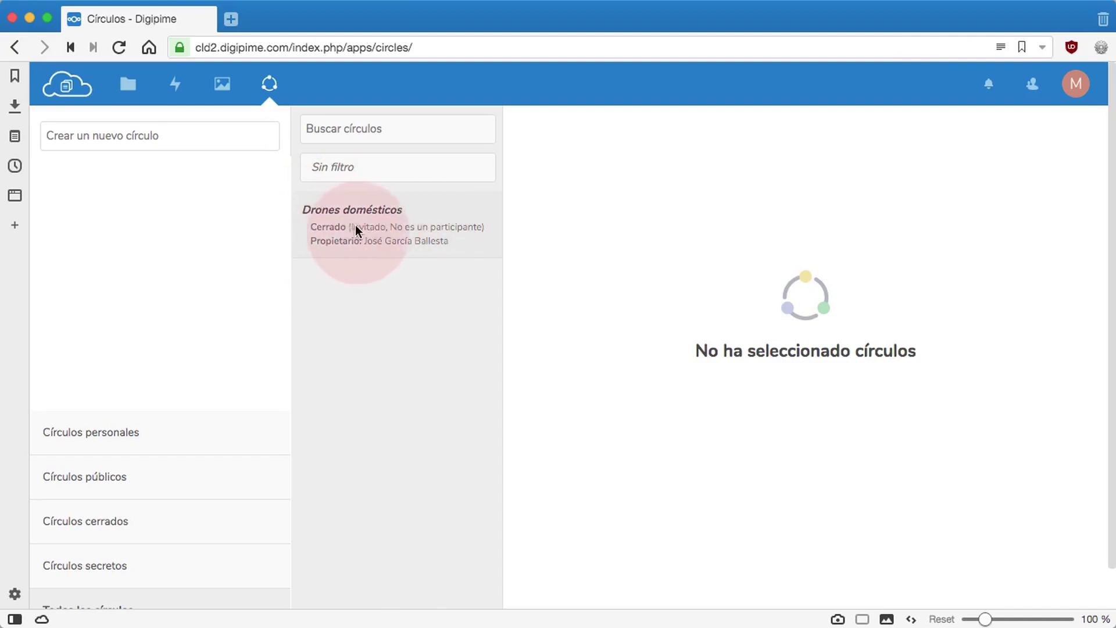
left_click(390, 231)
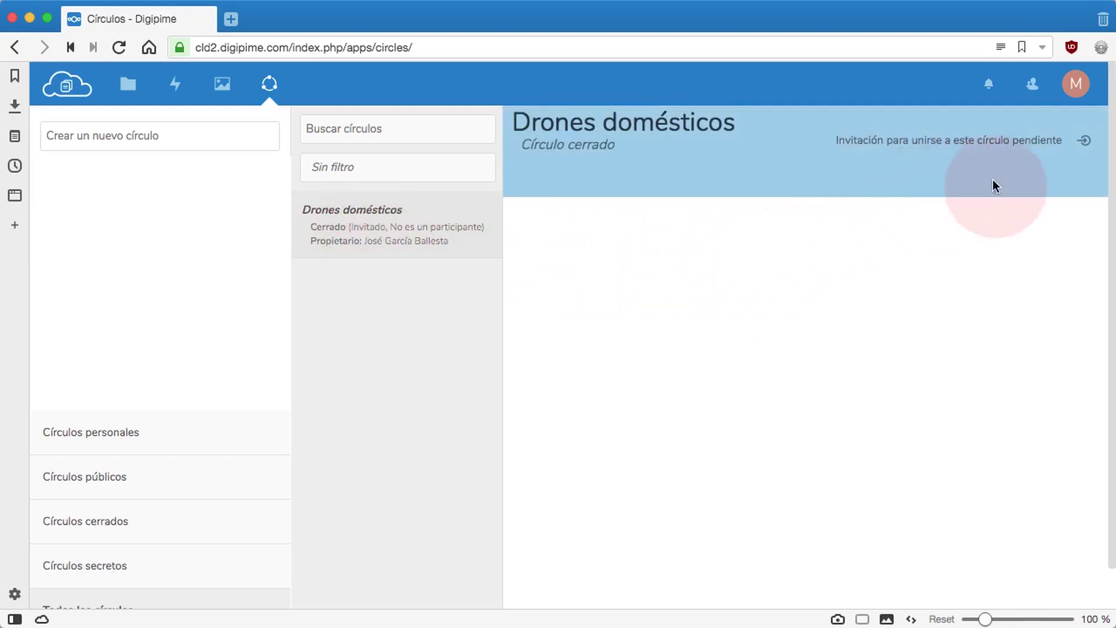
Step: Bring up the invitation choices and accept joining Drones domésticos
left_click(1086, 143)
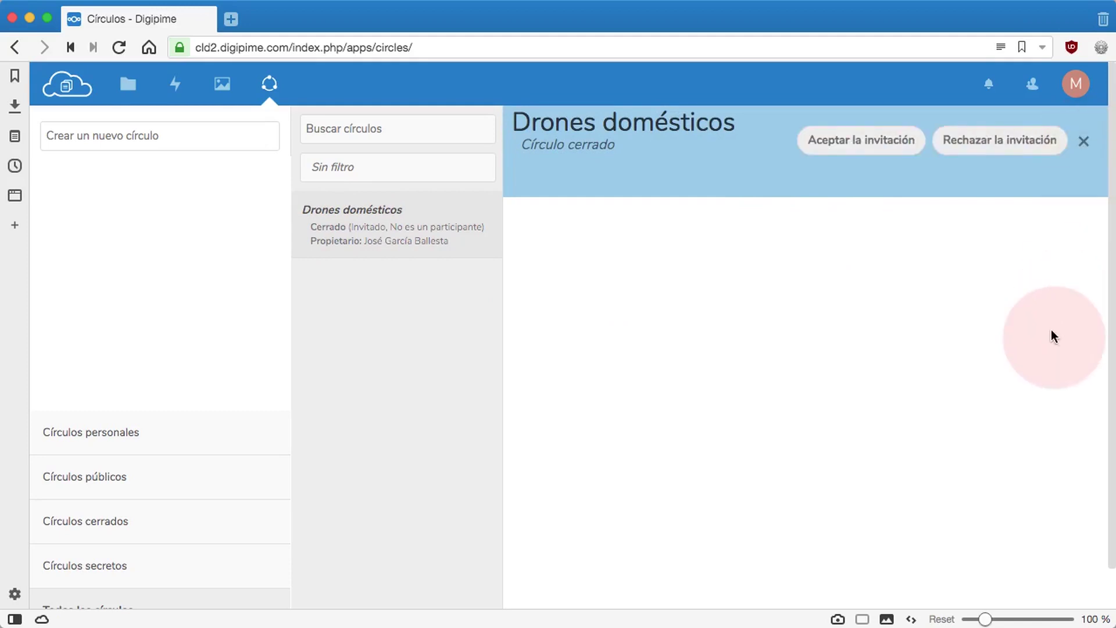
left_click(866, 147)
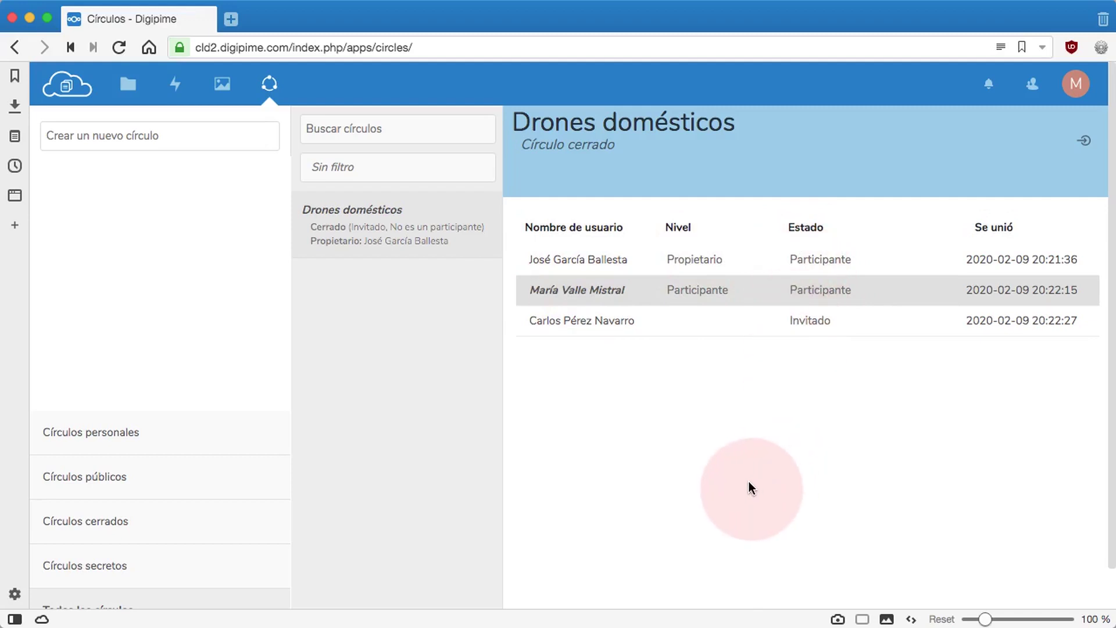
Step: Upload dron-4aspas-new.jpg to Archivos and open its sharing panel
left_click(126, 86)
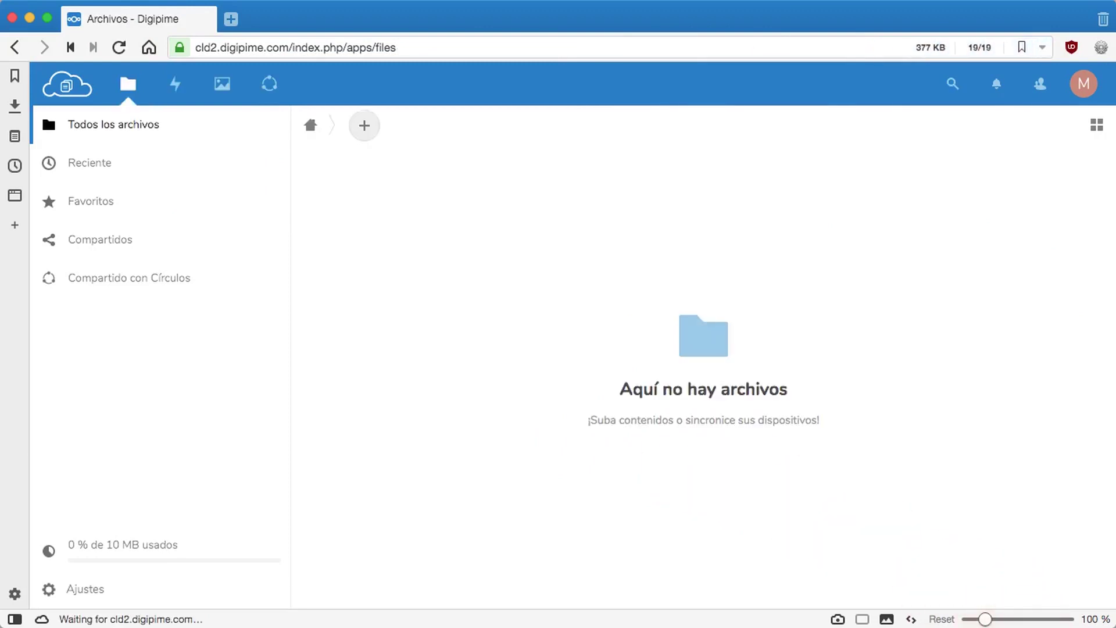
left_click_drag(639, 625, 578, 282)
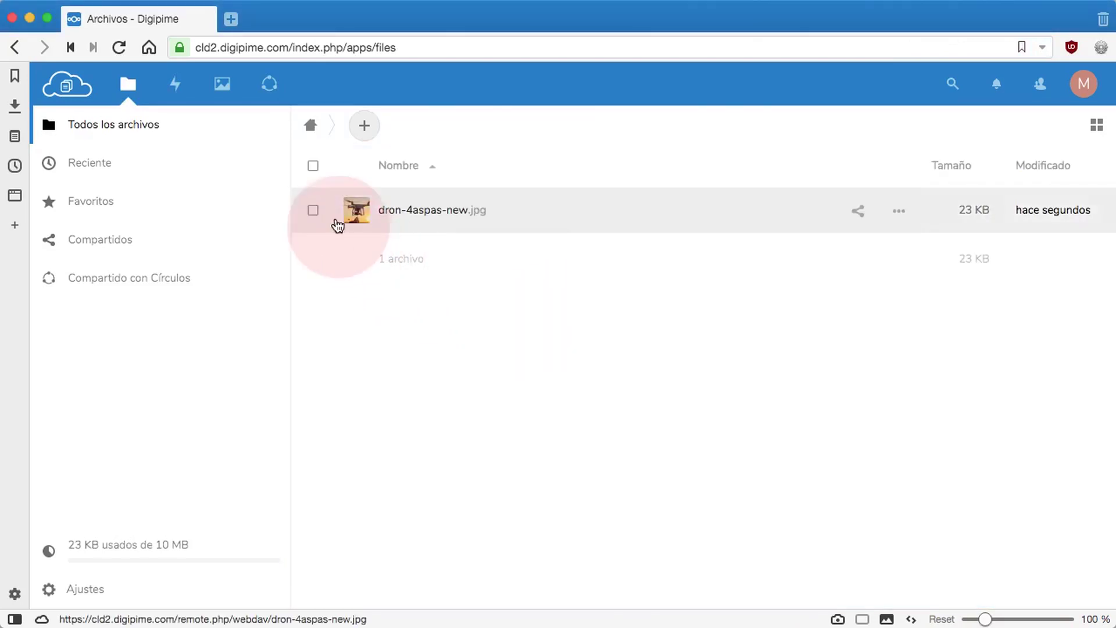
left_click(352, 214)
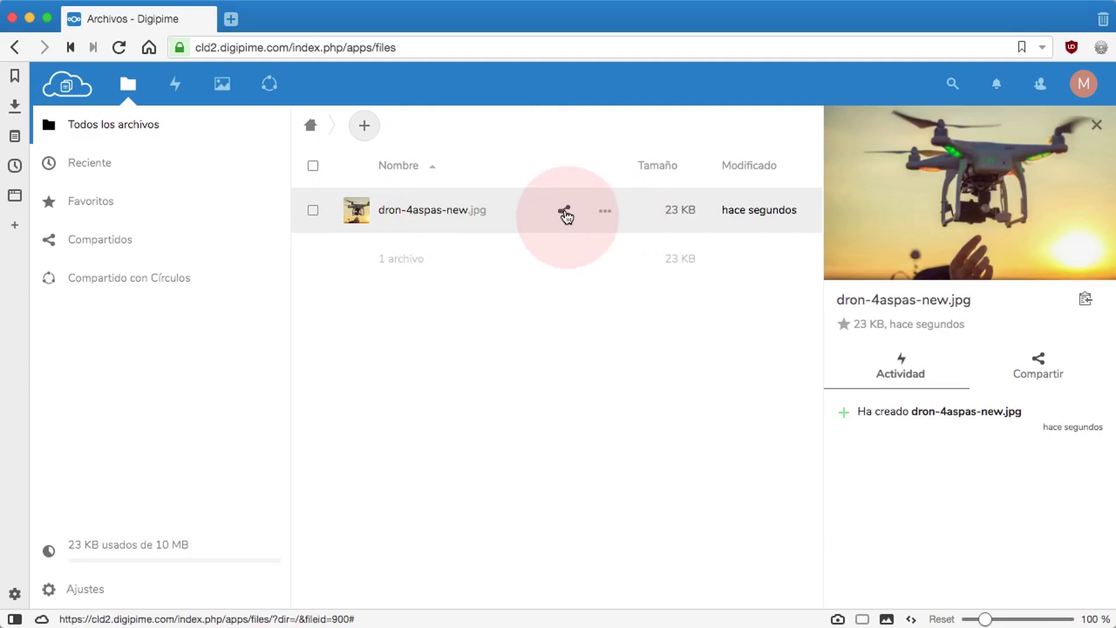
left_click(564, 212)
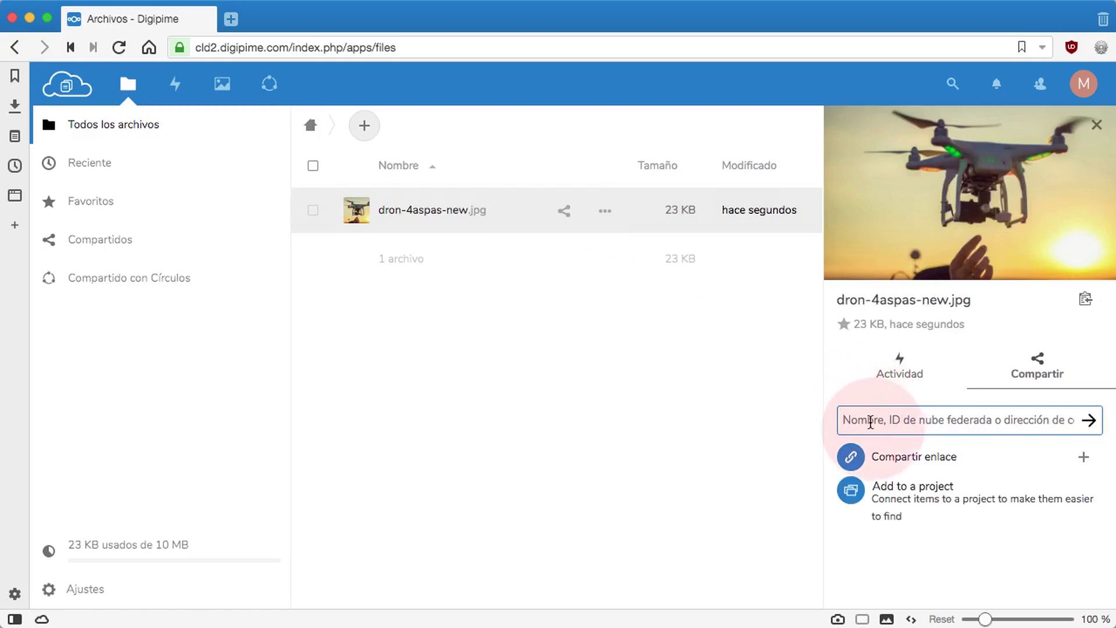
Step: Share dron-4aspas-new.jpg with the Drones domésticos circle, permitting editing and resharing
type("D")
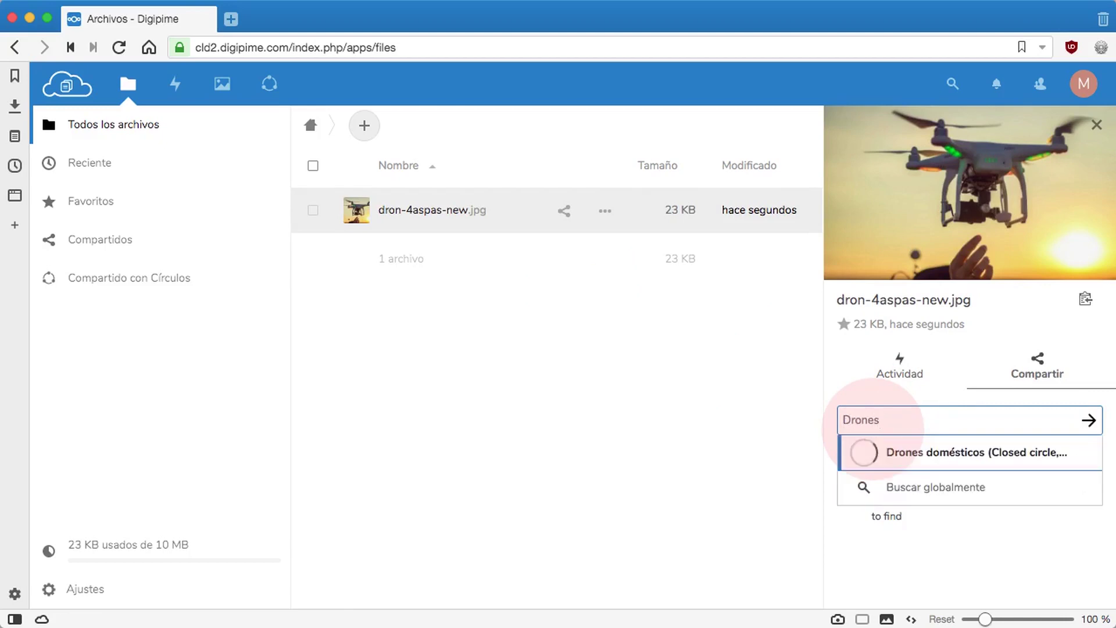
type("rones")
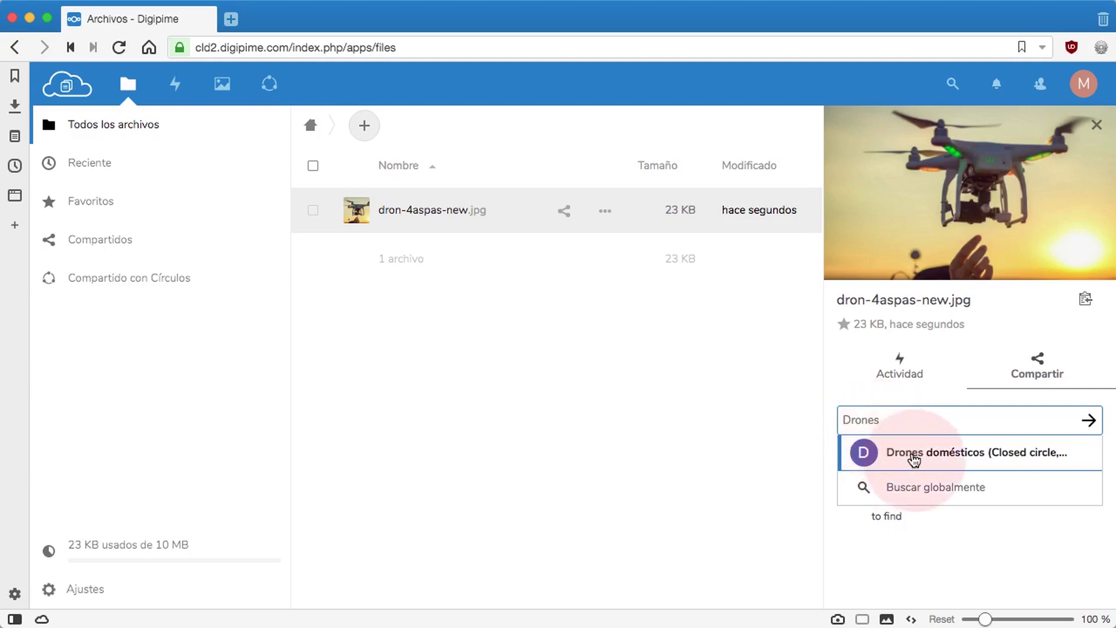
left_click(914, 454)
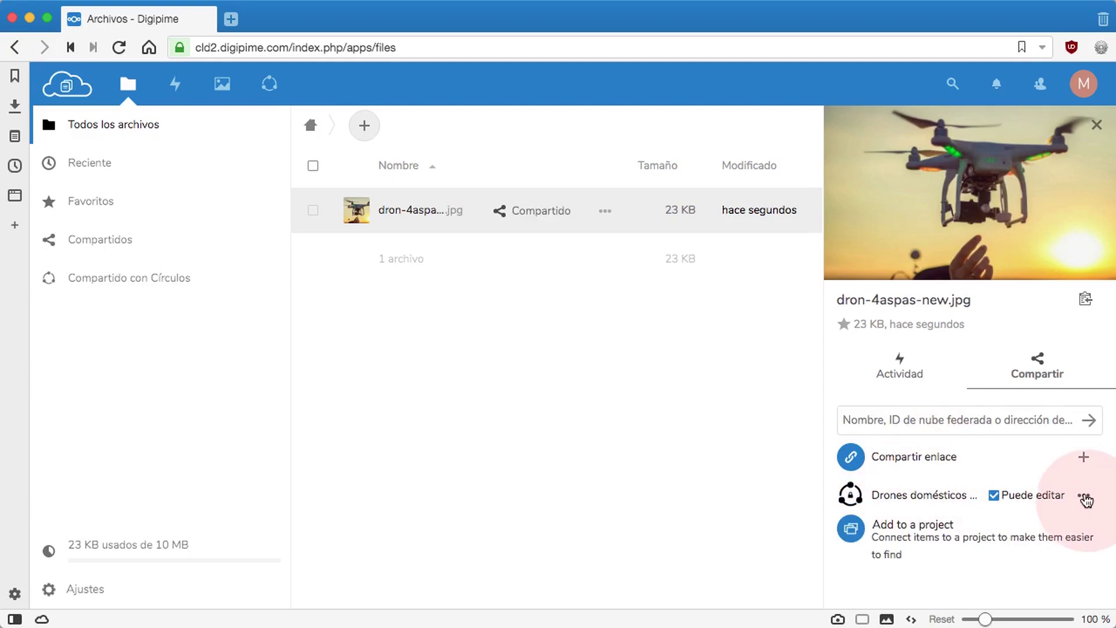
left_click(1083, 495)
scroll(1079, 504, "down", 1)
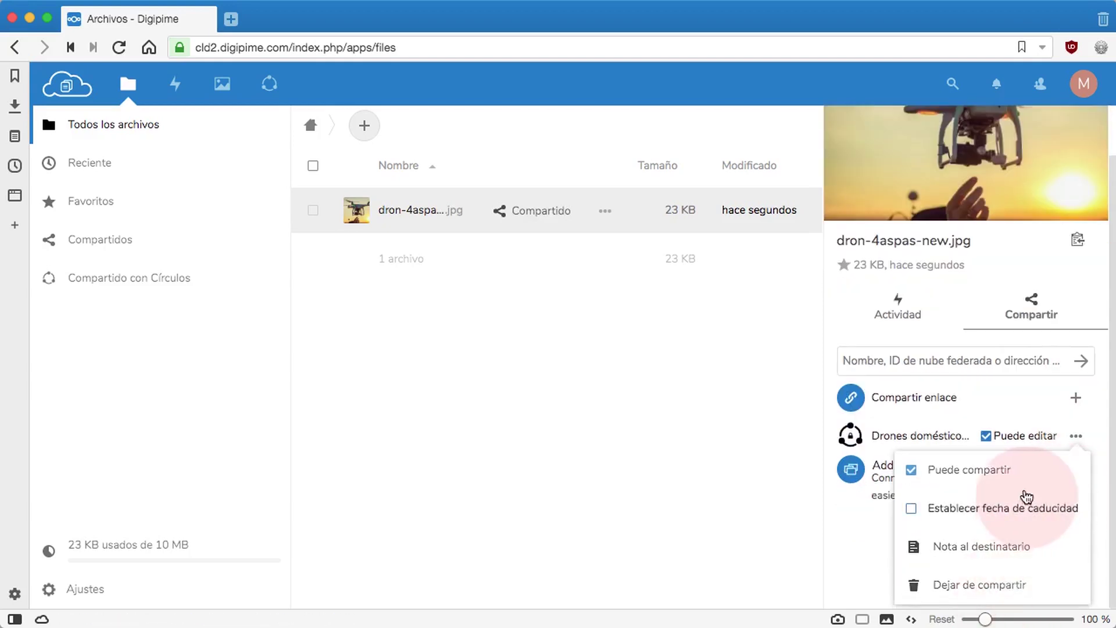
left_click(835, 503)
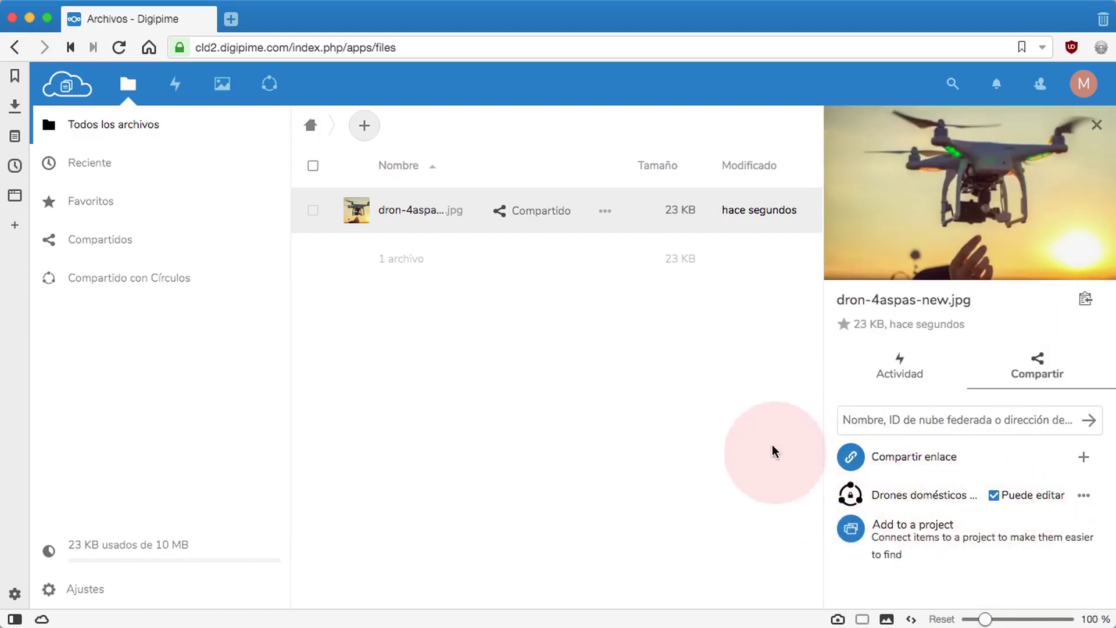
Step: In Configuración > Actividad, enable Correo electrónico for both Círculo event rows
left_click(1083, 85)
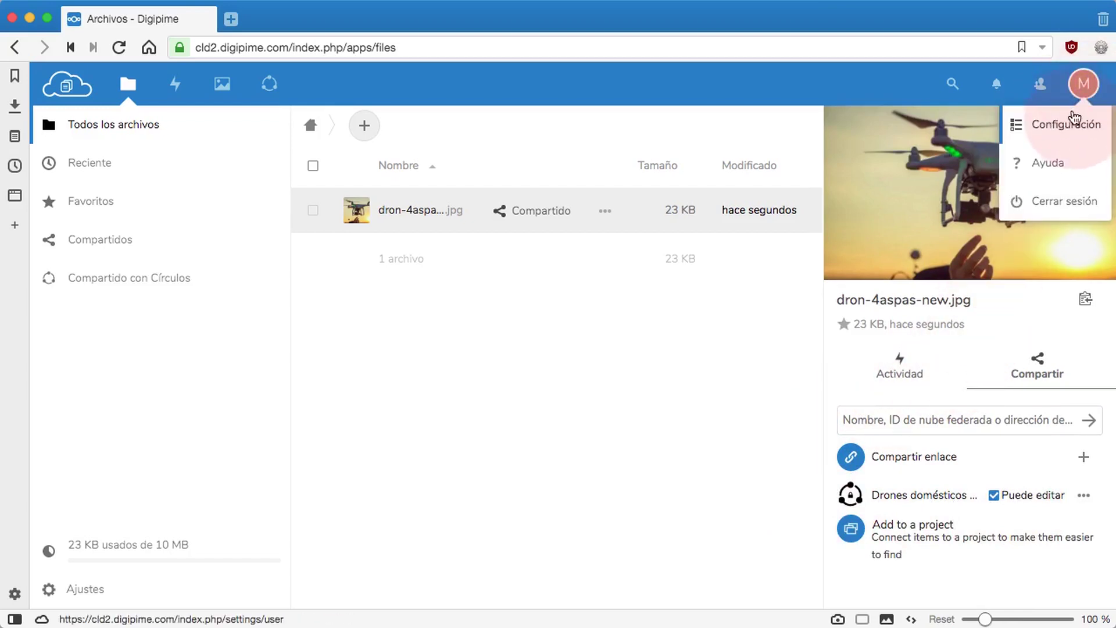
left_click(1072, 132)
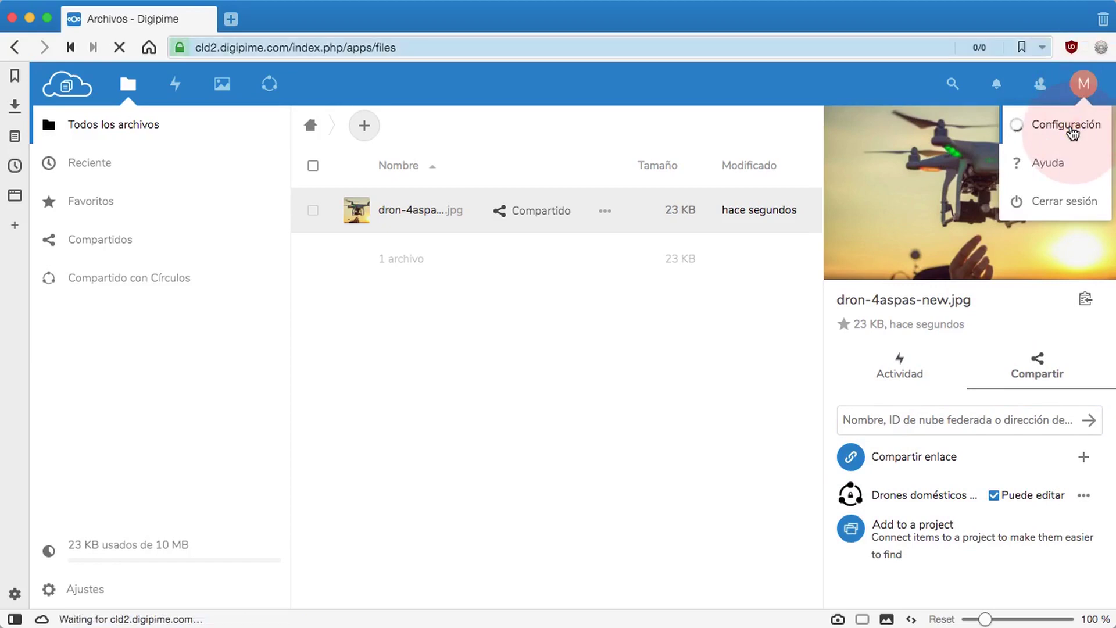
left_click(753, 307)
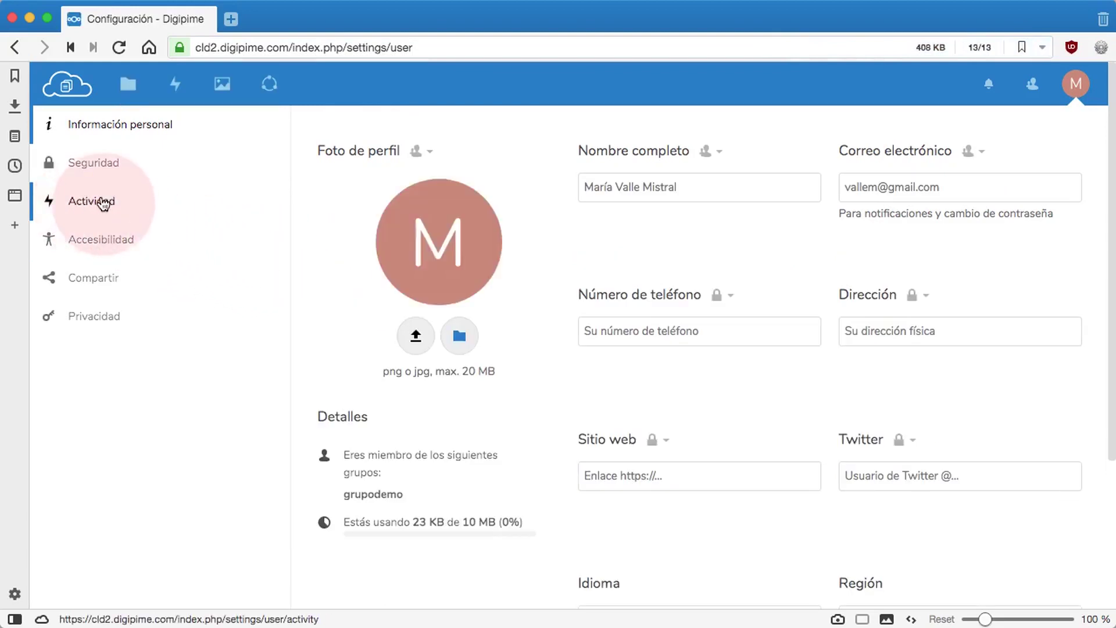
left_click(85, 205)
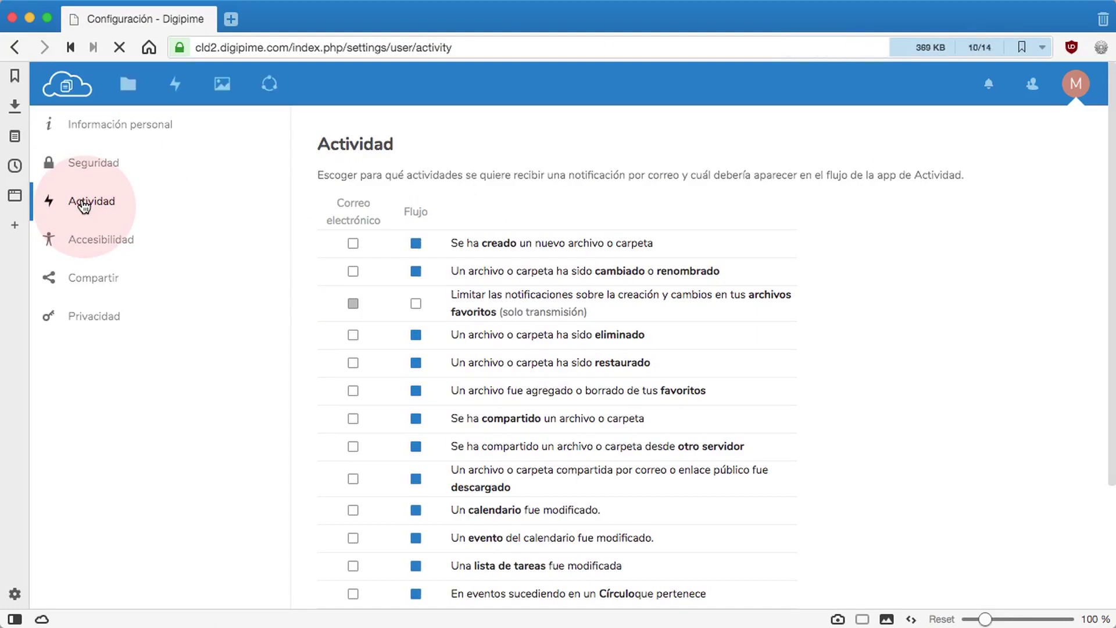
scroll(328, 289, "down", 5)
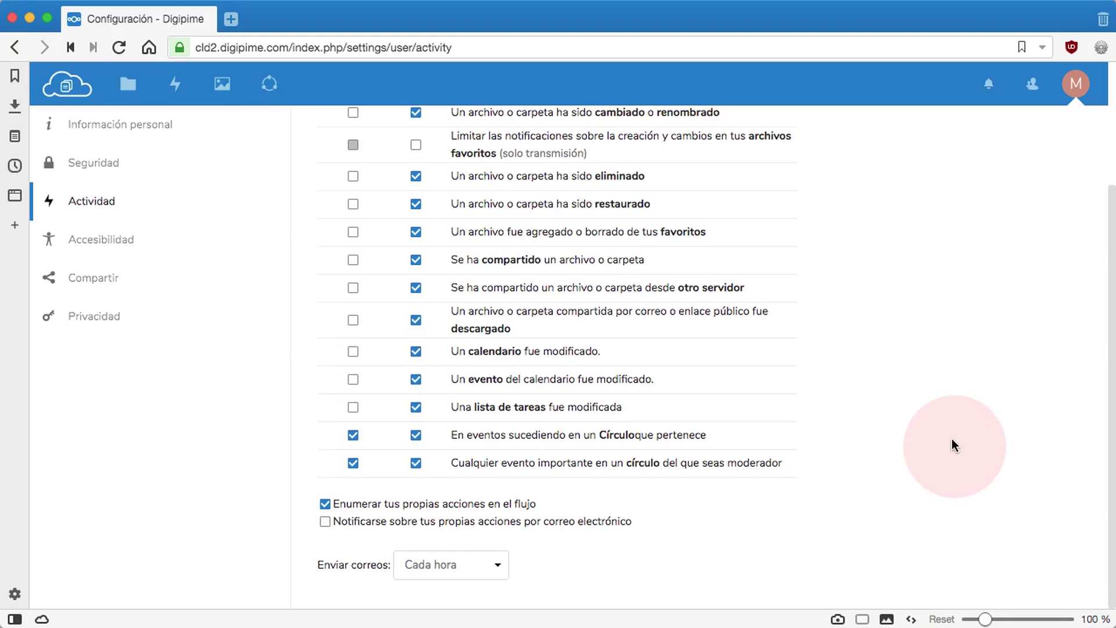
scroll(951, 440, "up", 3)
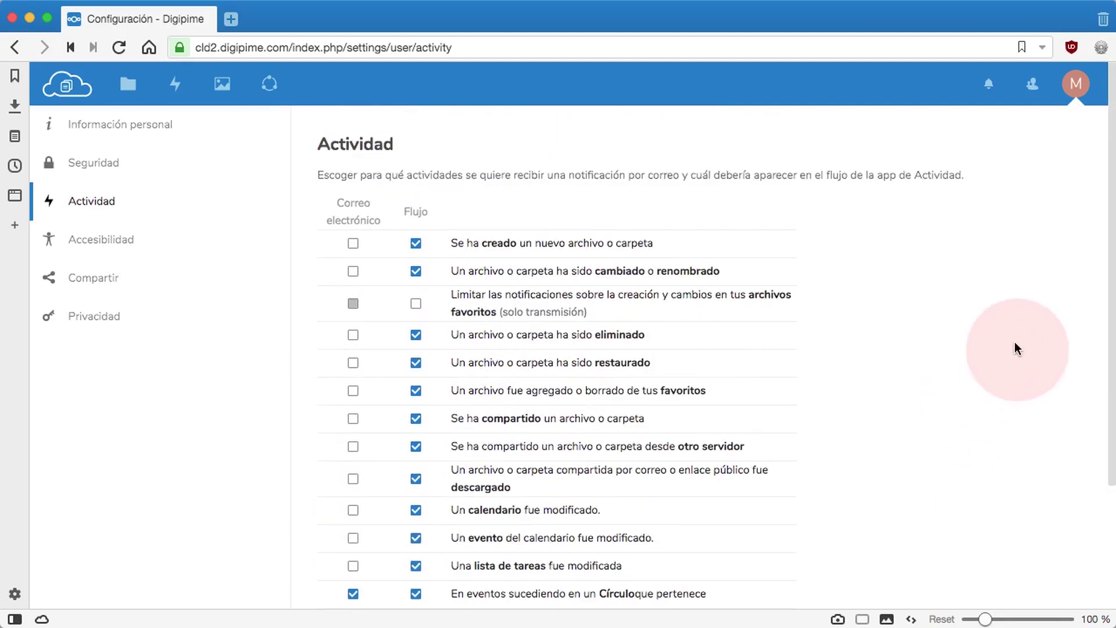
left_click(1074, 98)
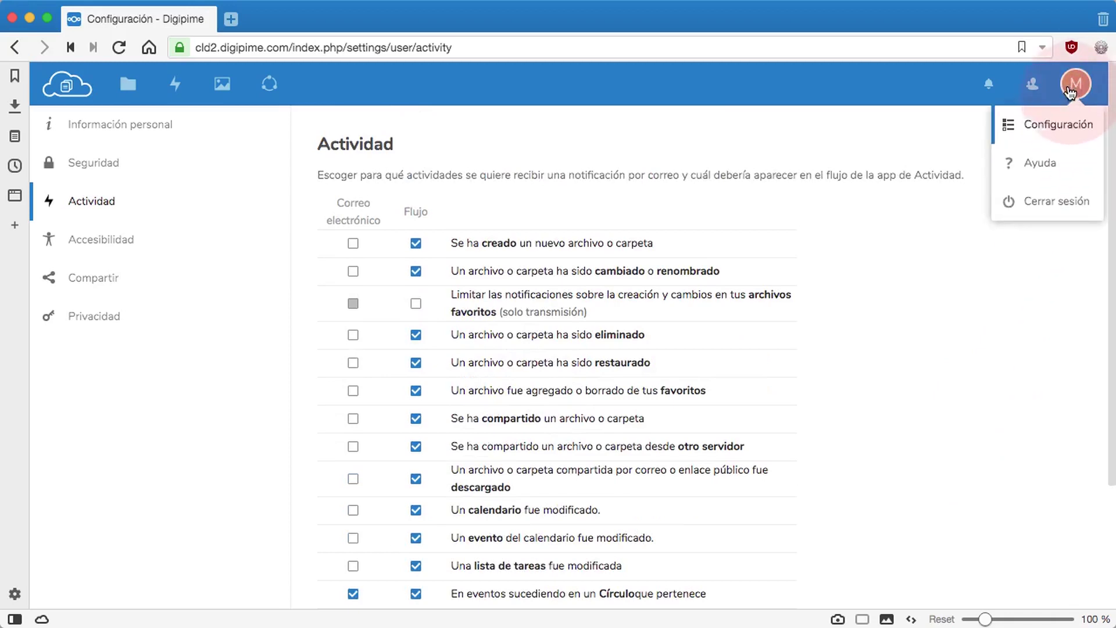
Step: Sign out and try logging in with the other user's username and password
left_click(1040, 204)
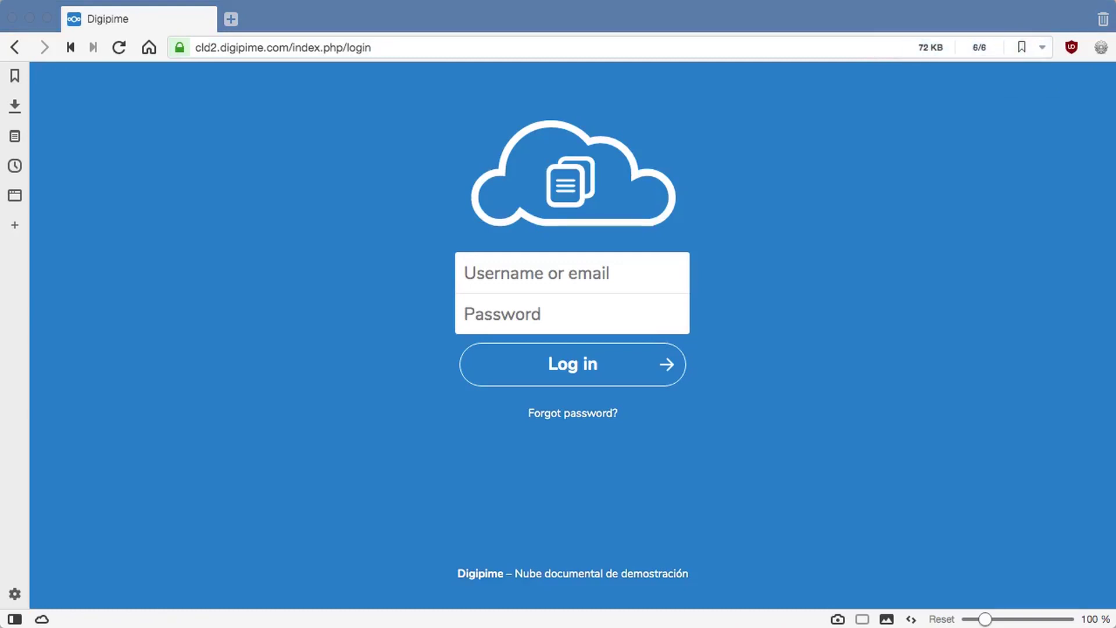
left_click(489, 271)
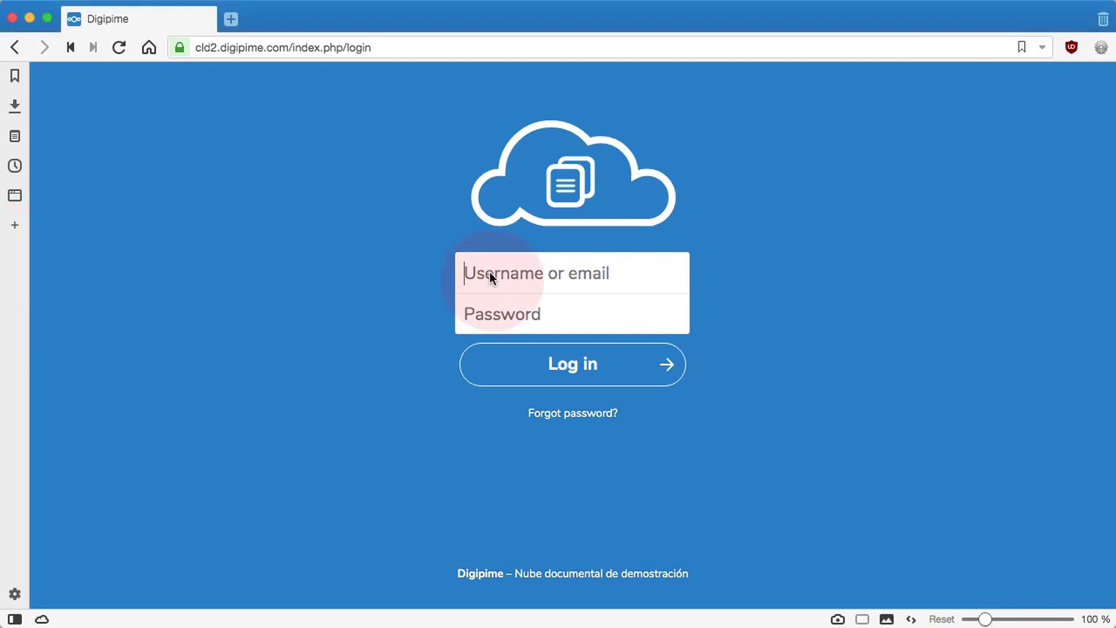
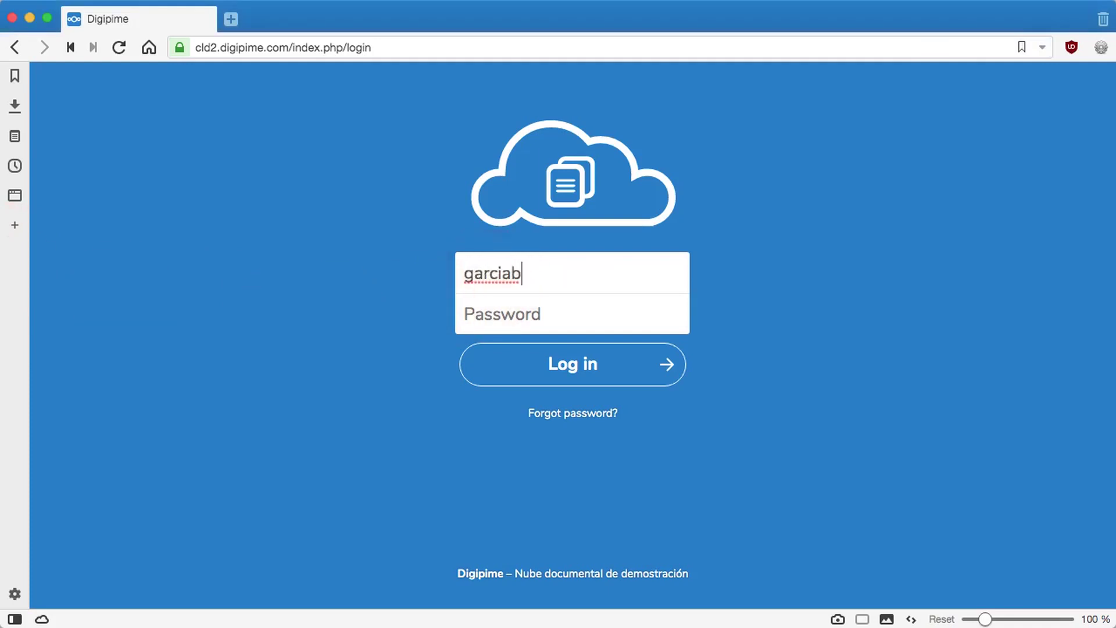
left_click(468, 307)
type("******")
left_click(566, 357)
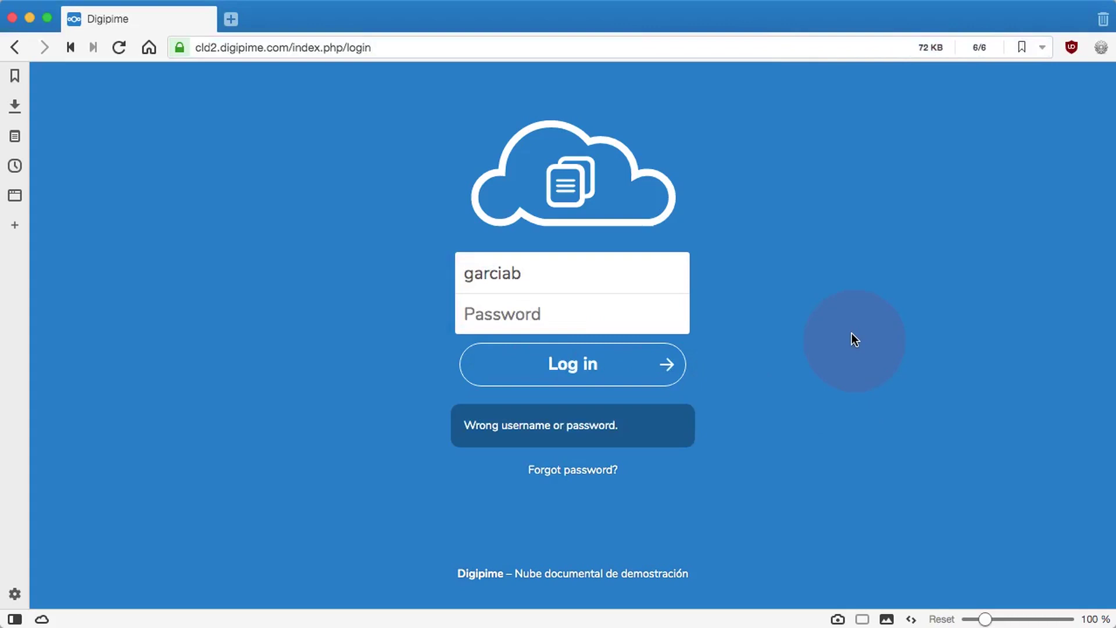
Step: Re-enter the other user's password after the failed login and log in
left_click(597, 326)
type("*****")
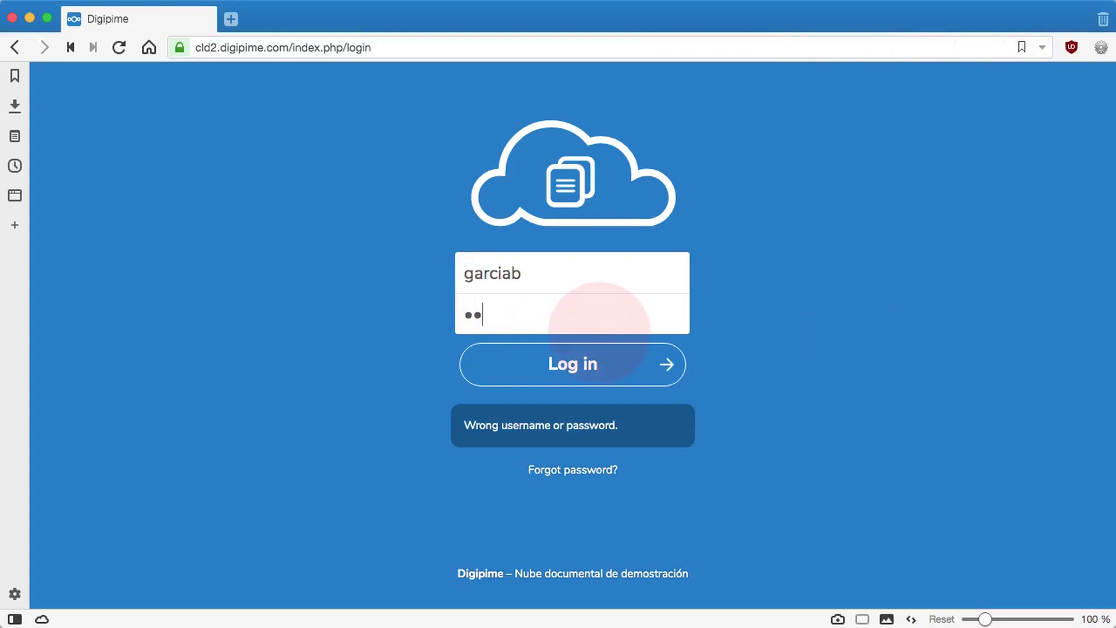
type("***")
left_click(586, 366)
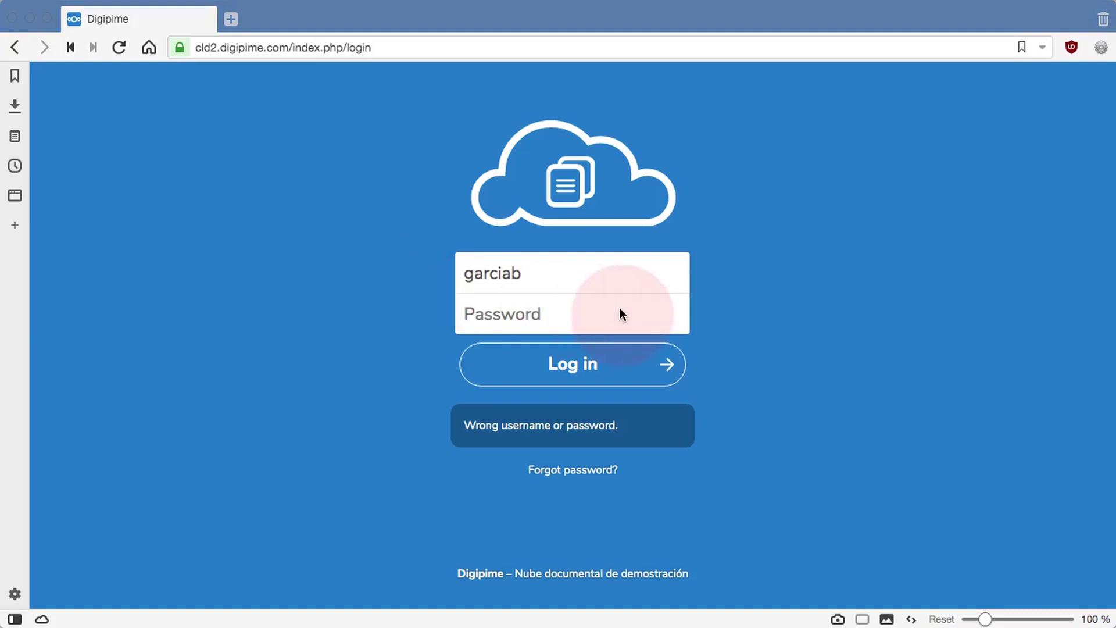
left_click(548, 314)
key("super+v")
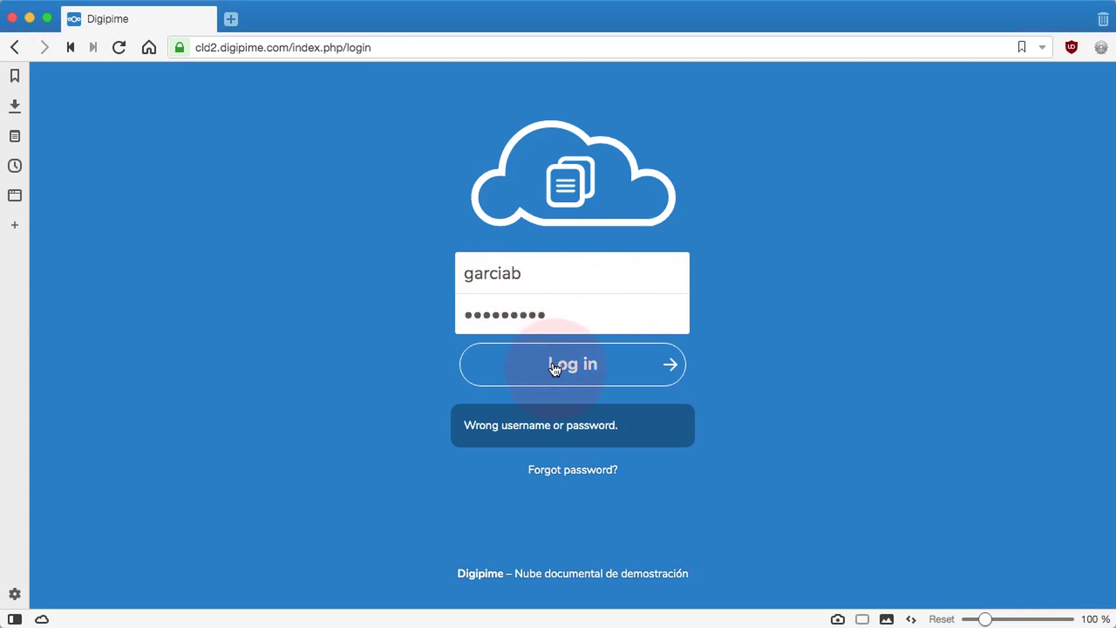
left_click(553, 355)
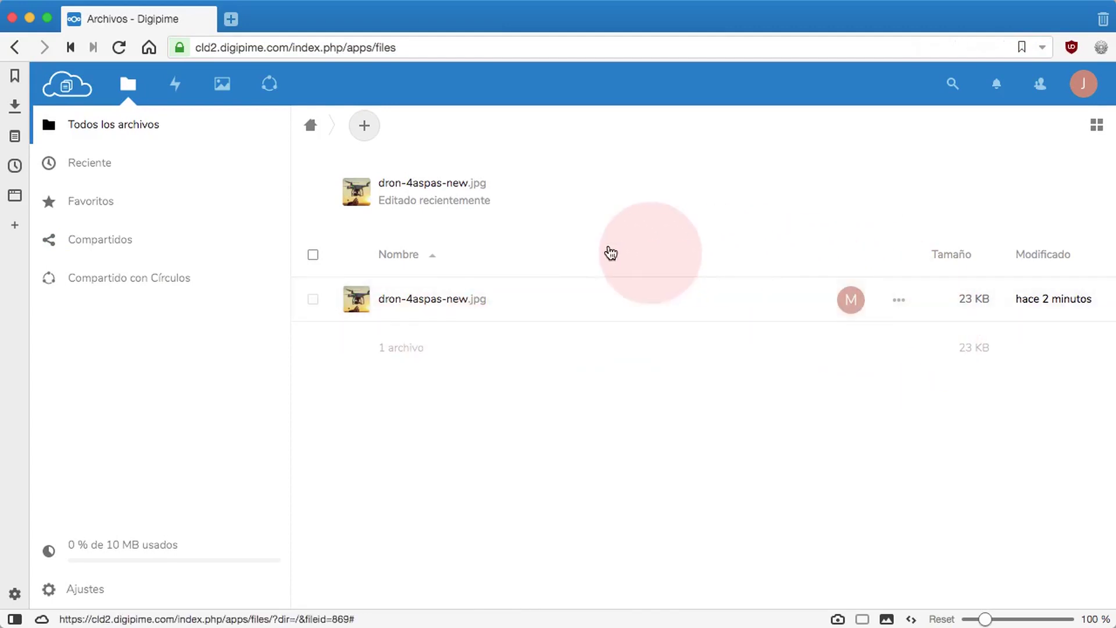
Step: Remove the pending invitee from Drones domésticos with 'Echar a este participante', then sign out
mouse_move(849, 303)
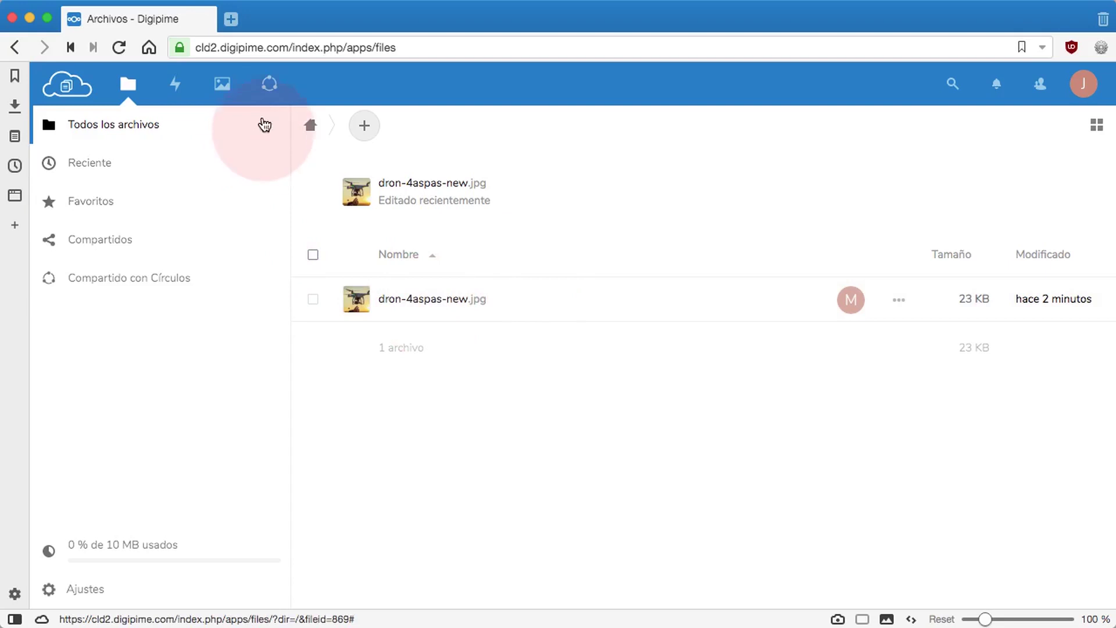
left_click(271, 85)
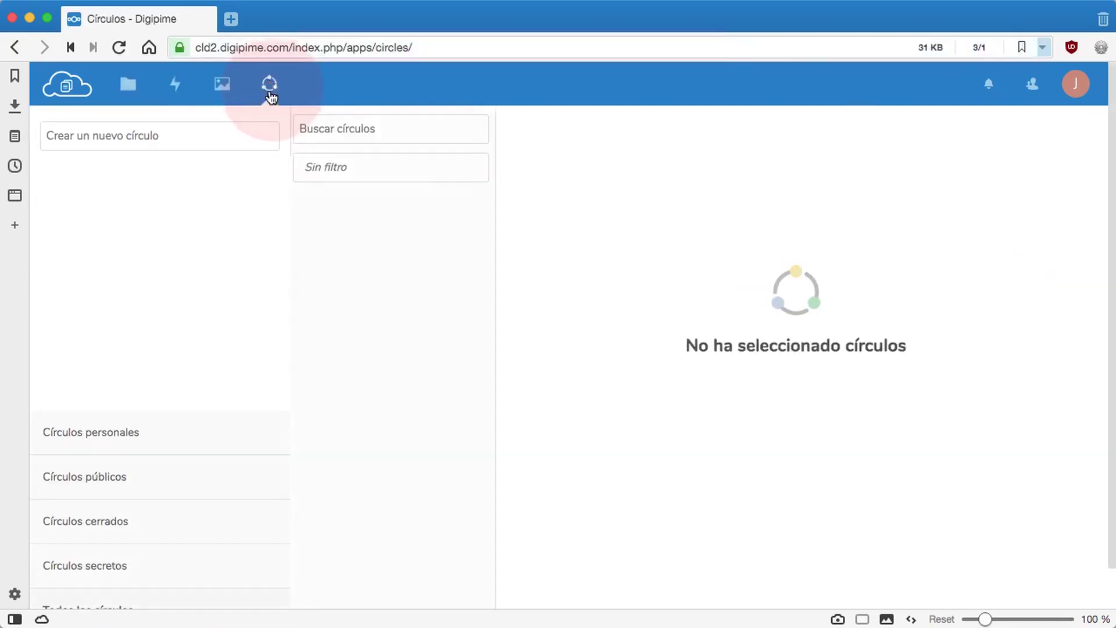
left_click(364, 216)
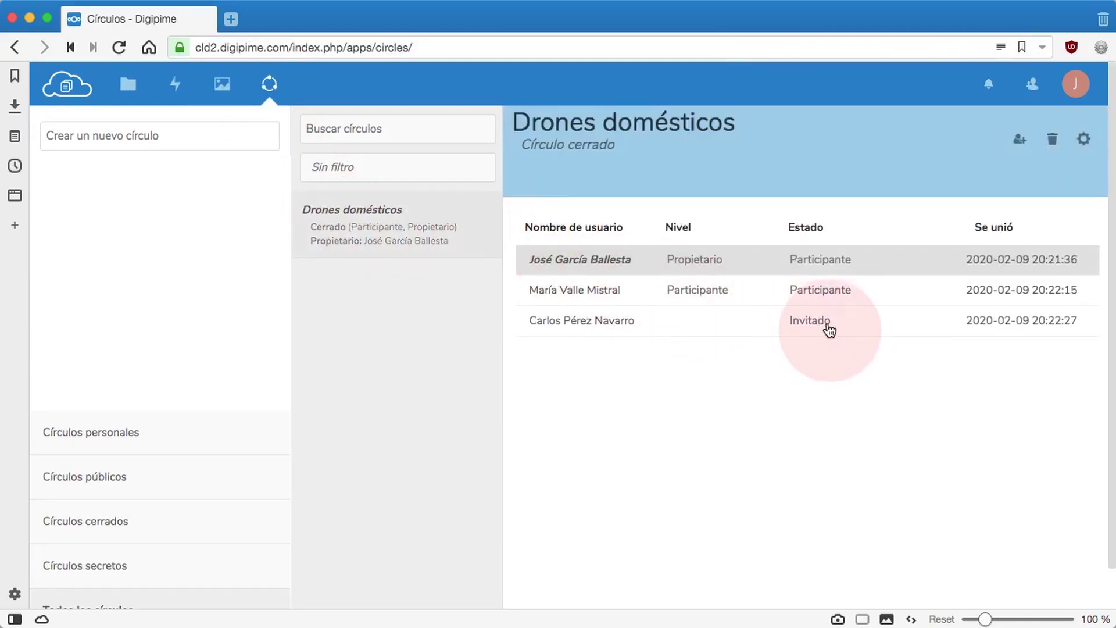
left_click(813, 320)
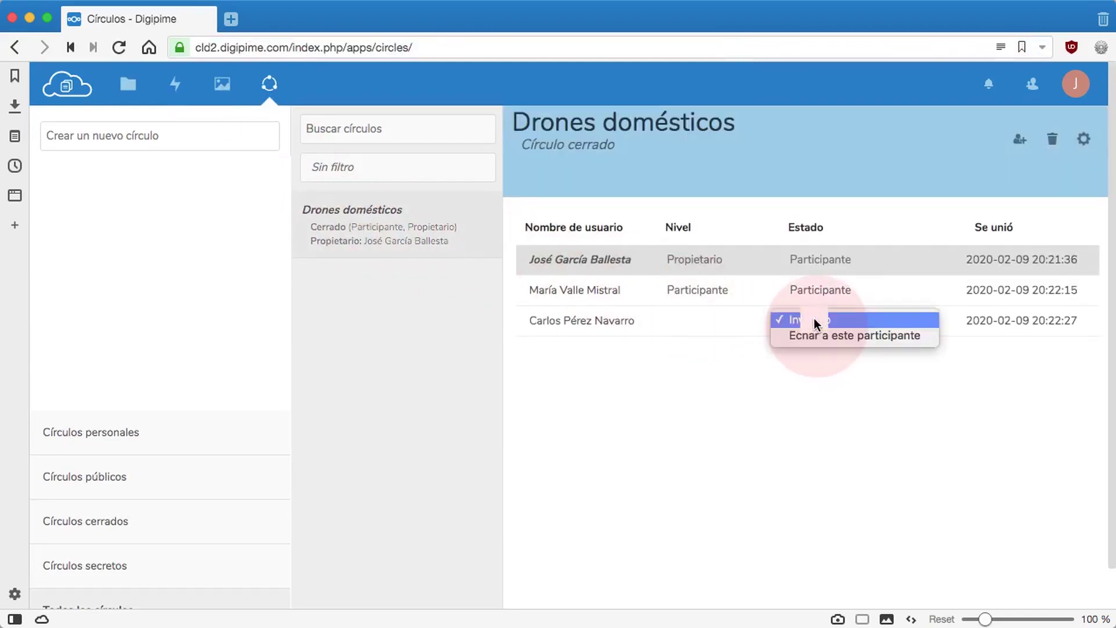
left_click(841, 336)
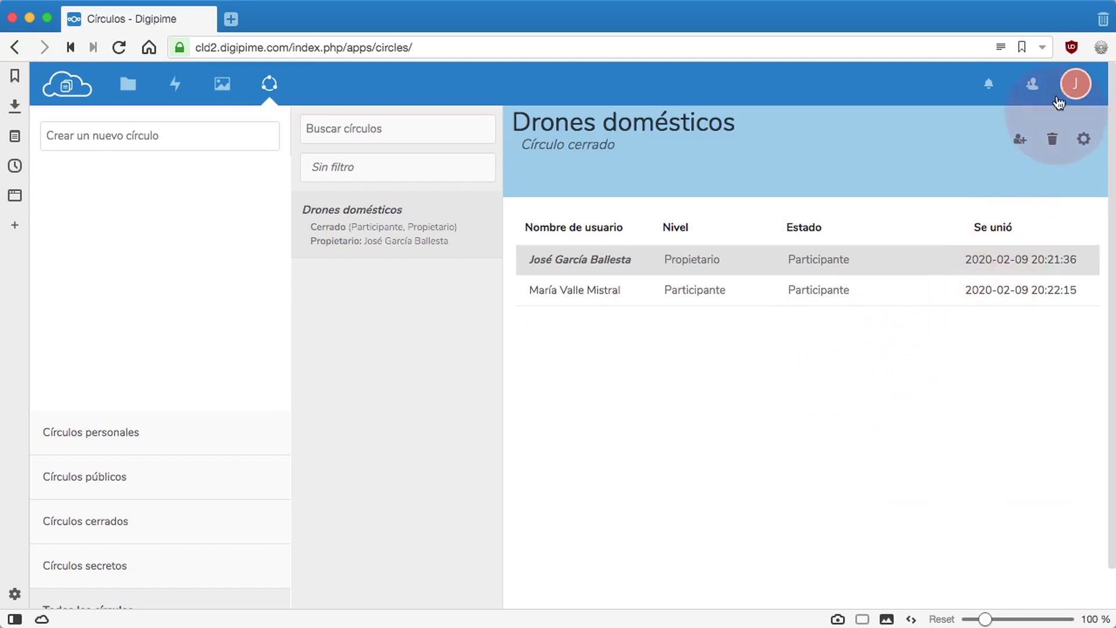
left_click(1072, 85)
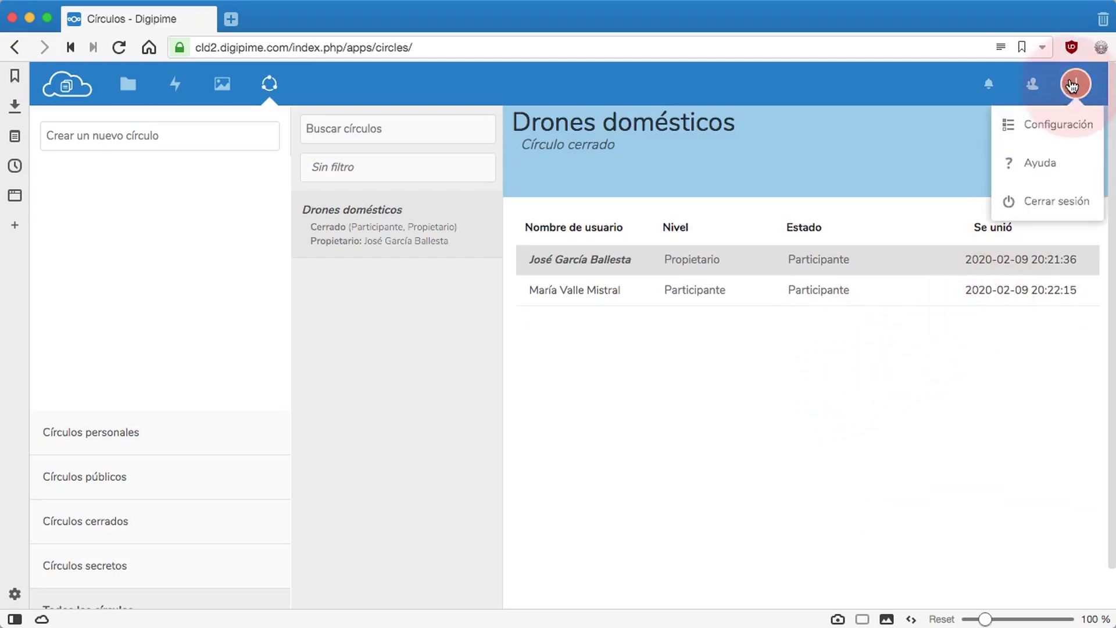
left_click(1046, 204)
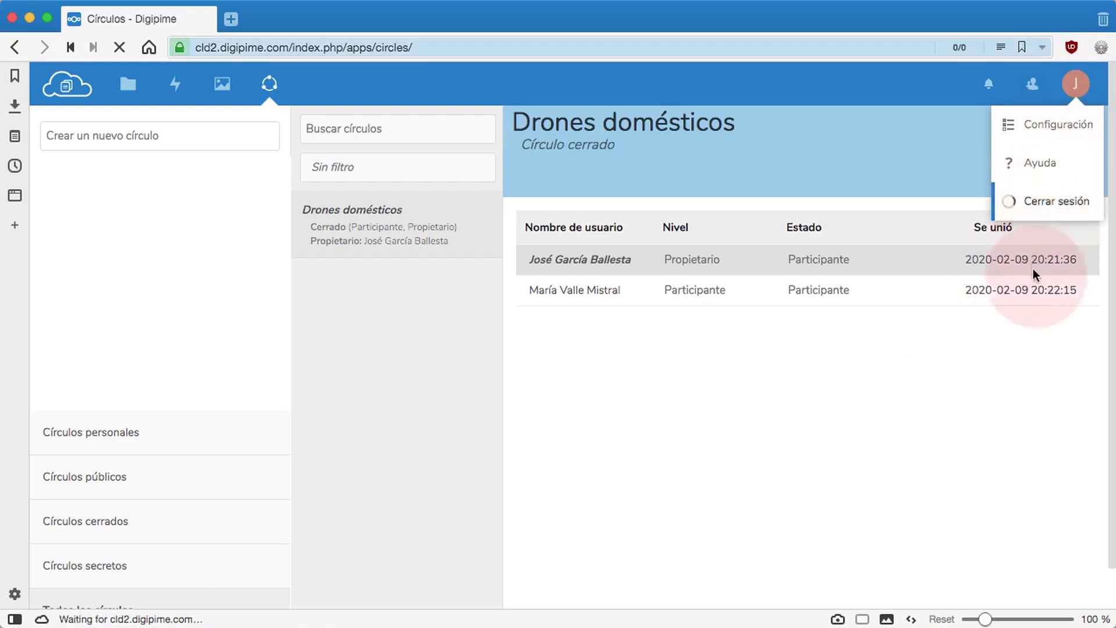